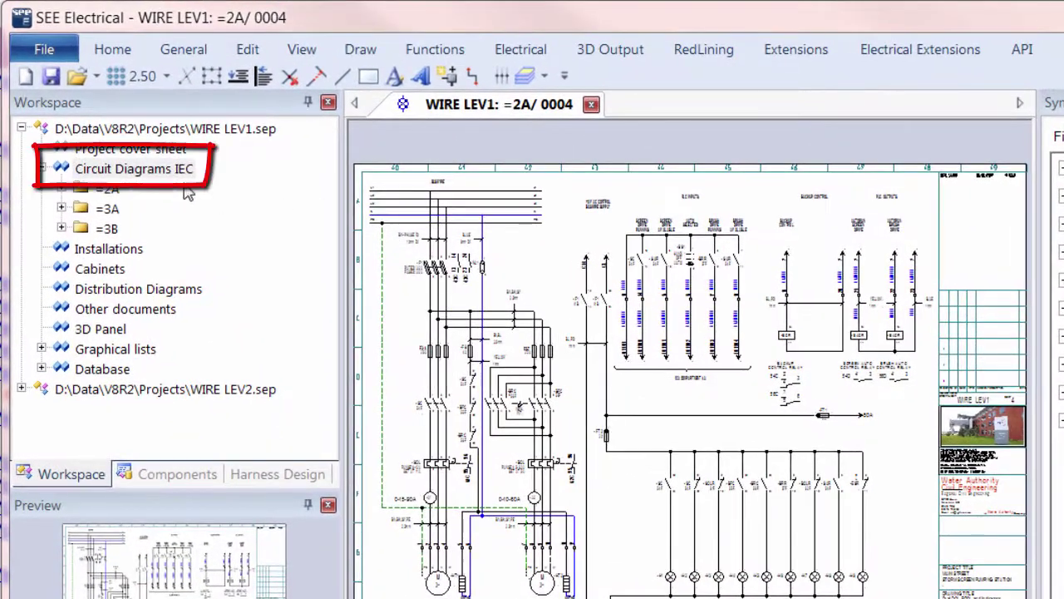
- In Circuit Diagrams IEC properties, set wire numbers to restart at each Level 1 page folder
left_click(143, 143)
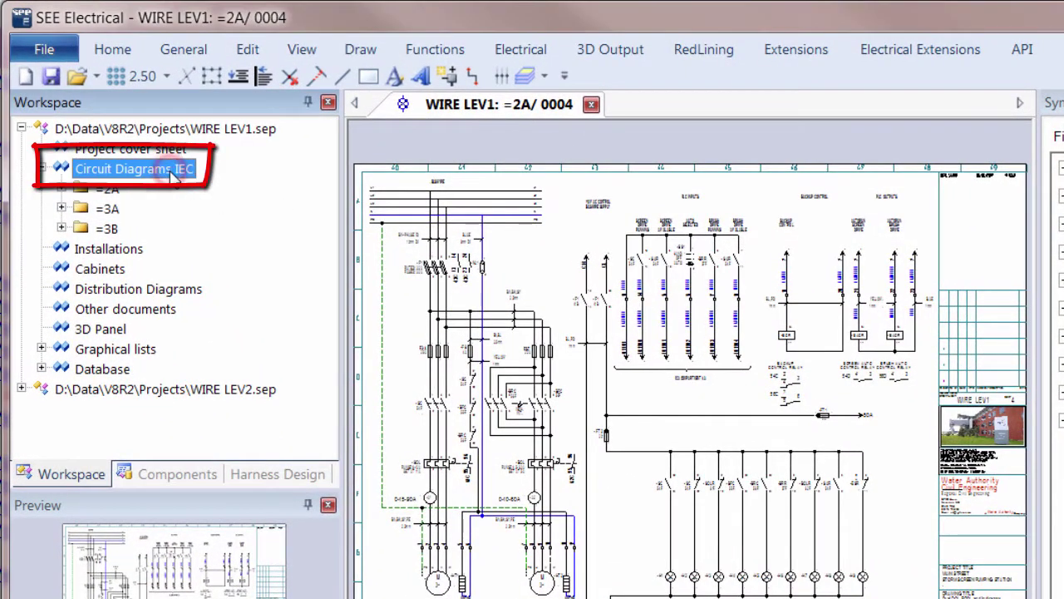
right_click(170, 171)
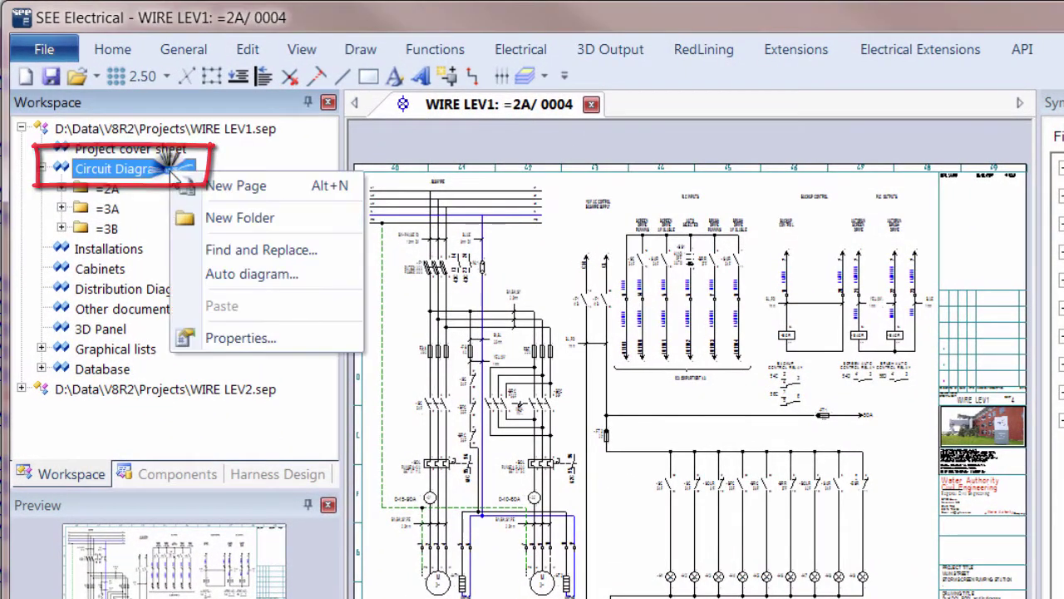
left_click(241, 341)
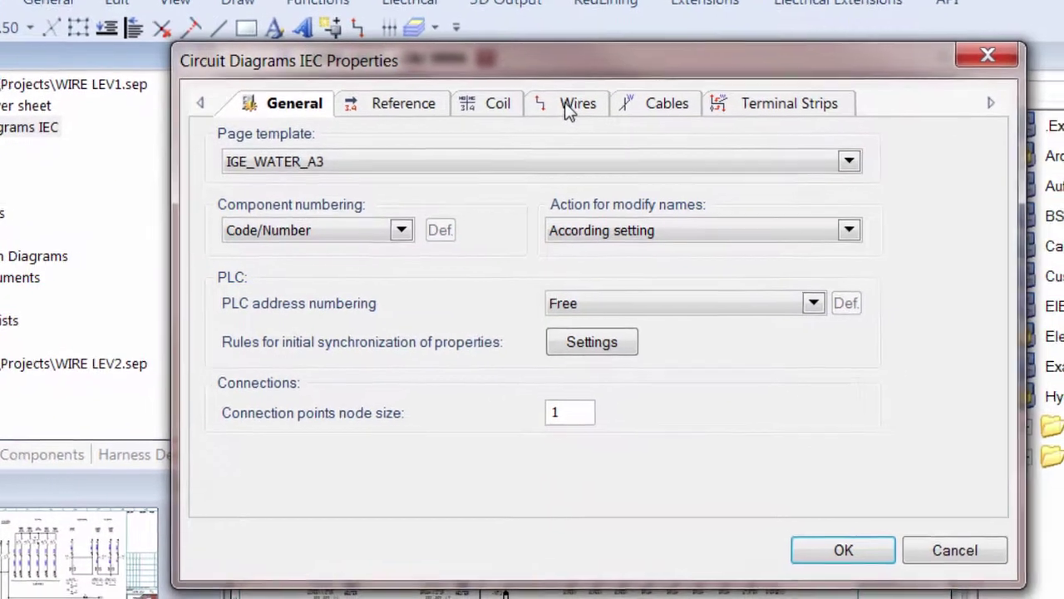
left_click(566, 108)
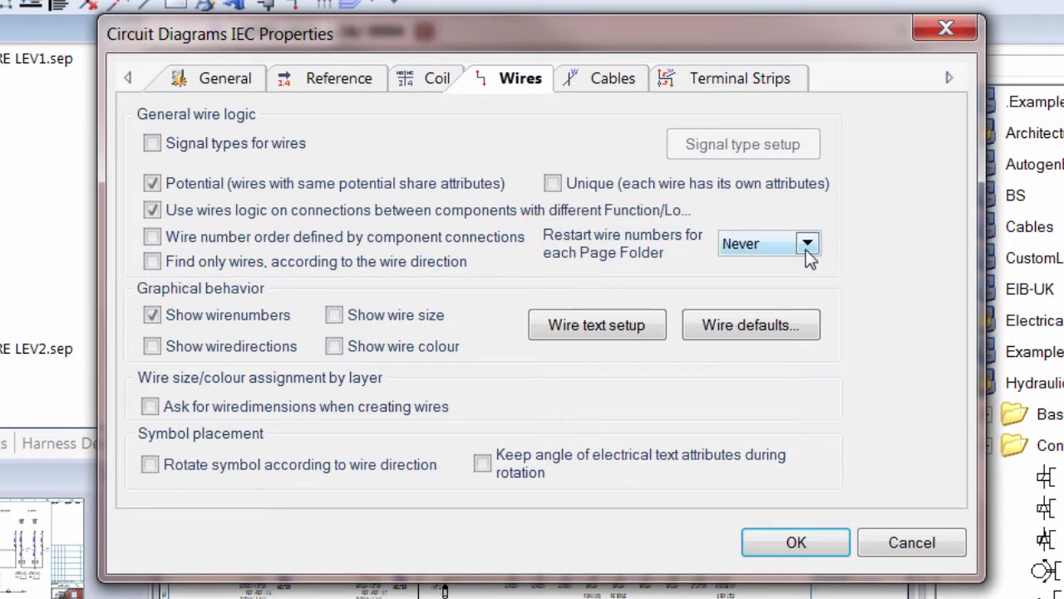
left_click(806, 246)
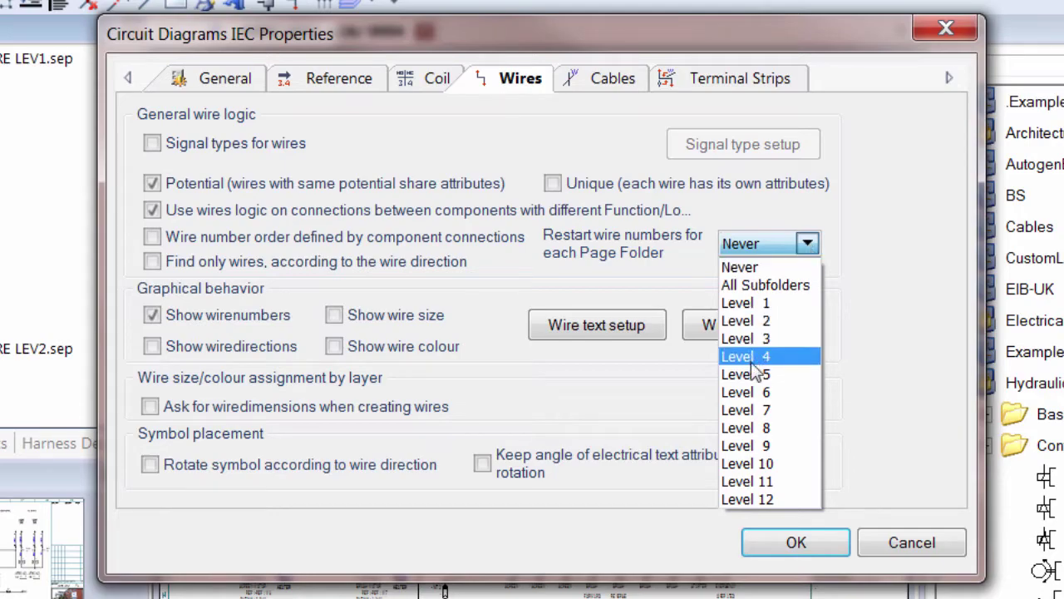
left_click(760, 301)
- Apply the Level 1 restart setting and regenerate wire numbers via Electrical > Numbers > Generate
left_click(790, 540)
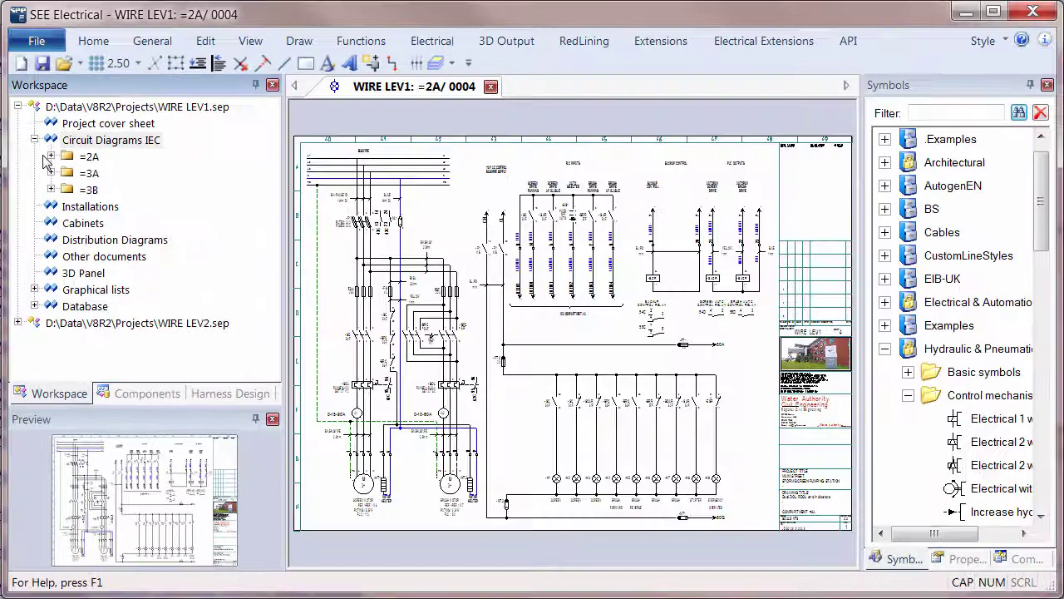
left_click(34, 140)
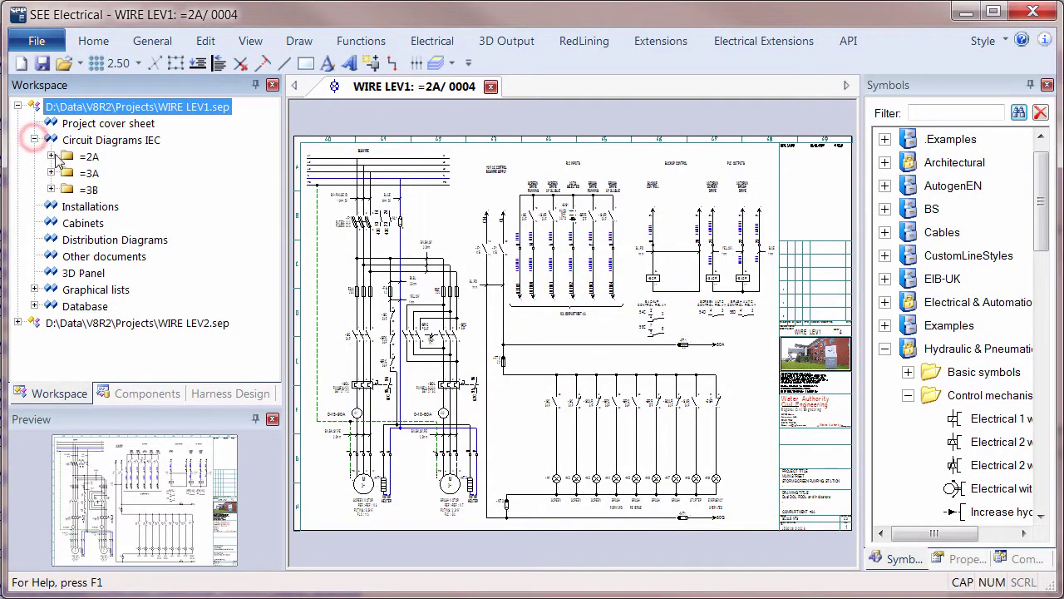
left_click(51, 156)
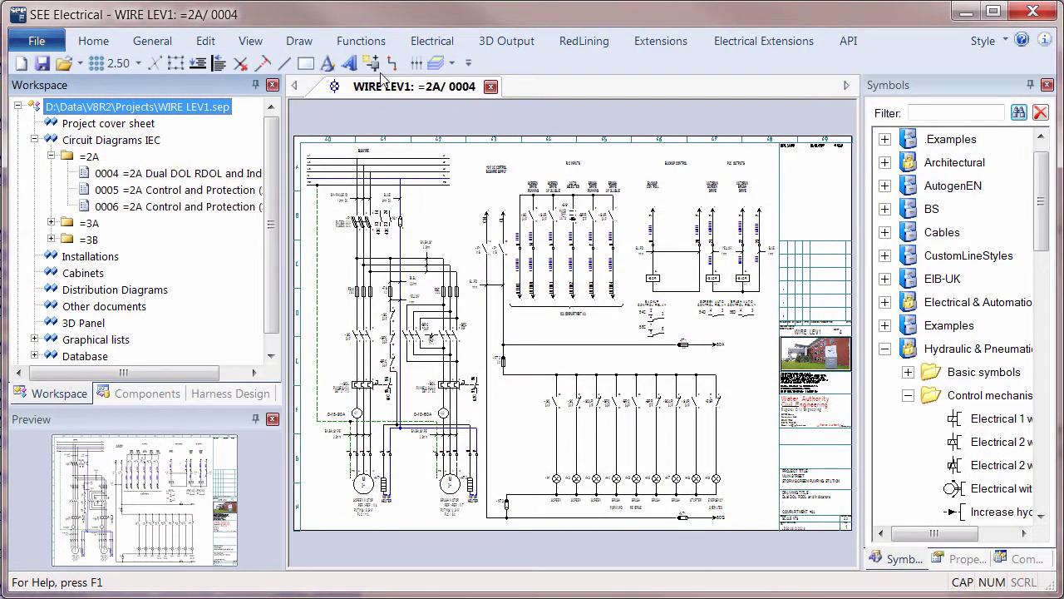
left_click(431, 40)
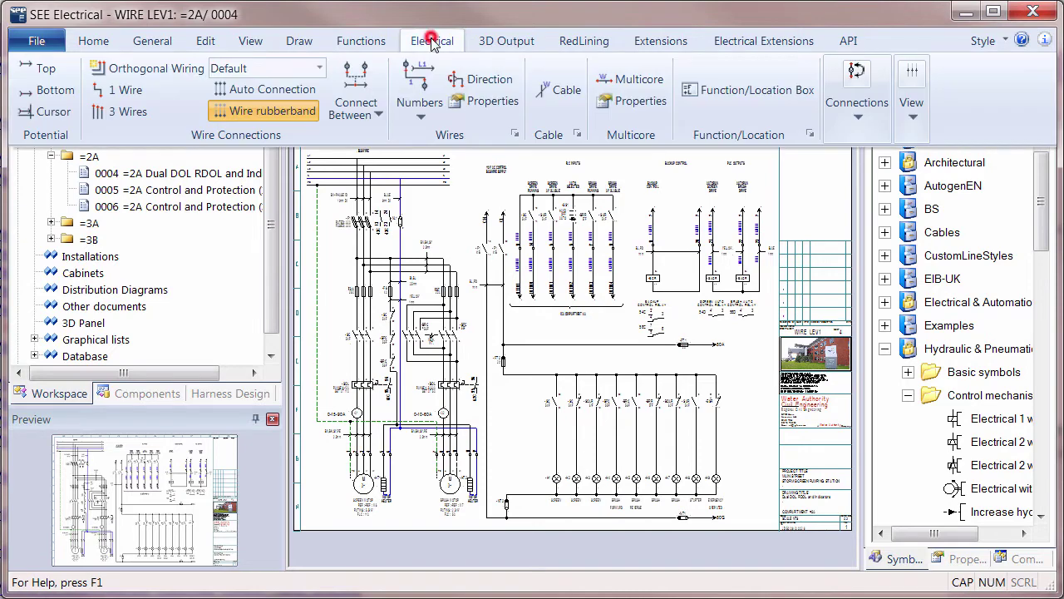
left_click(421, 108)
left_click(433, 139)
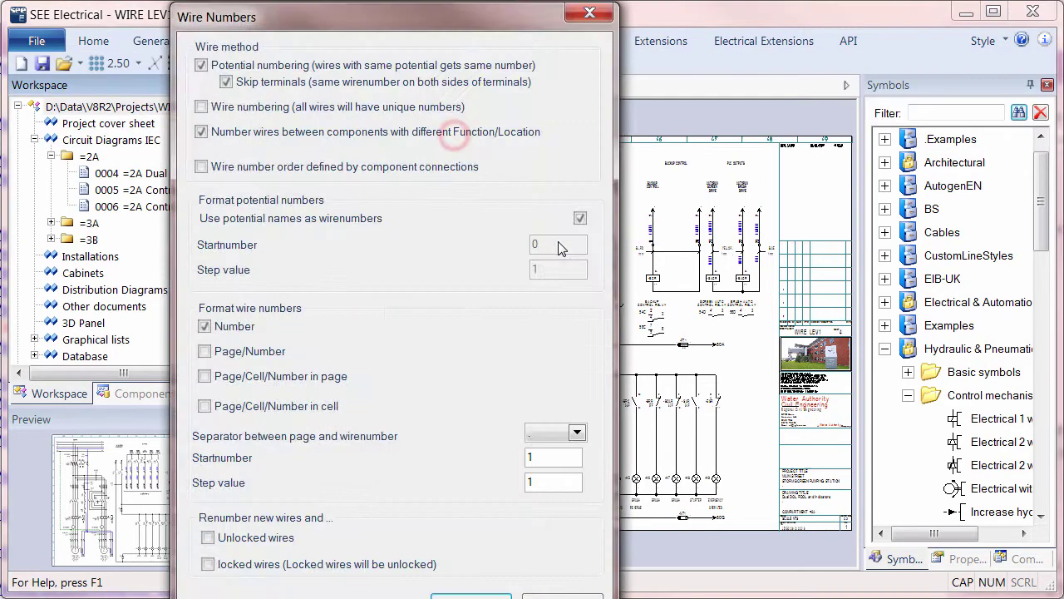
left_click(470, 595)
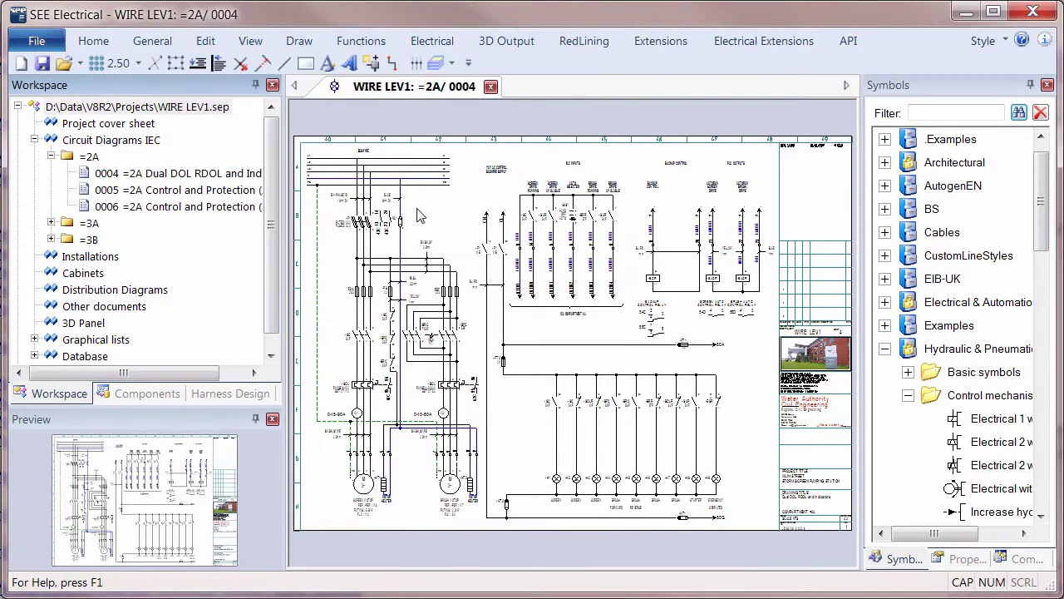
- Open page 0004 of =2A and zoom to its lamp wires numbered 37, 39, 41
left_click(131, 177)
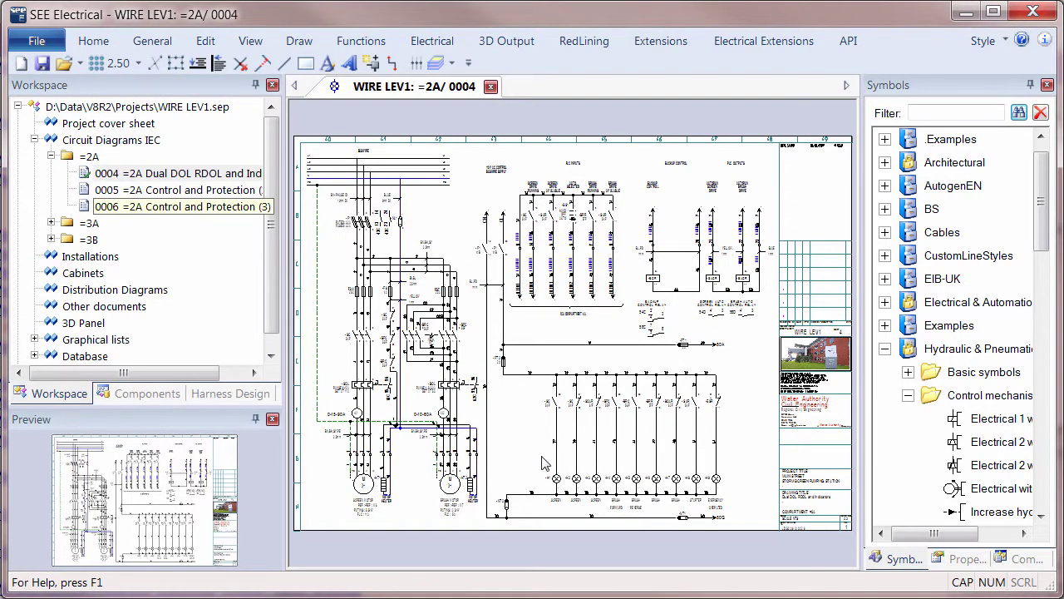
scroll(569, 458, "up", 5)
scroll(565, 332, "up", 2)
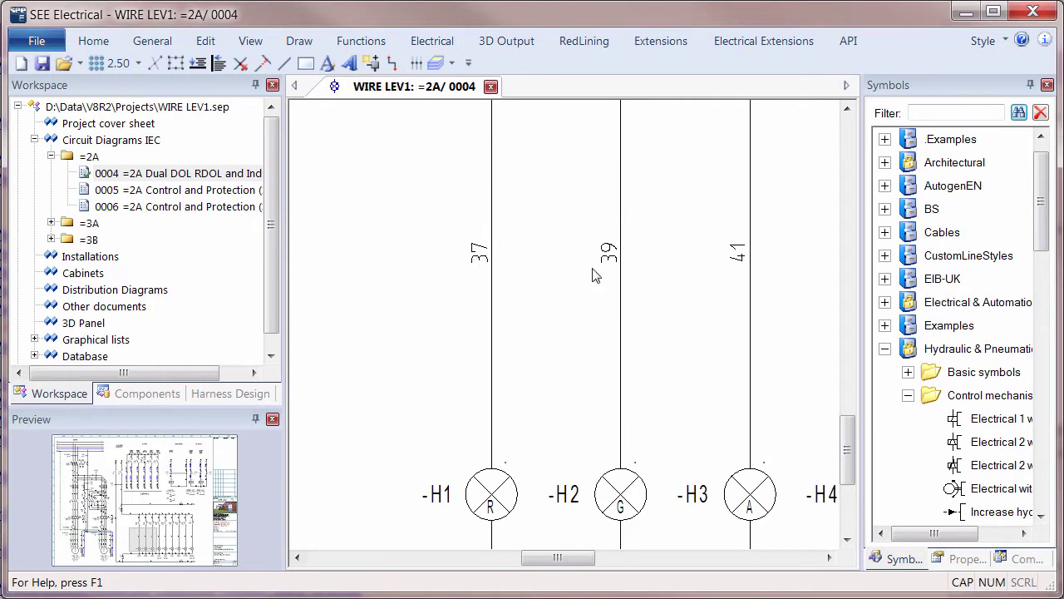
scroll(611, 274, "down", 2)
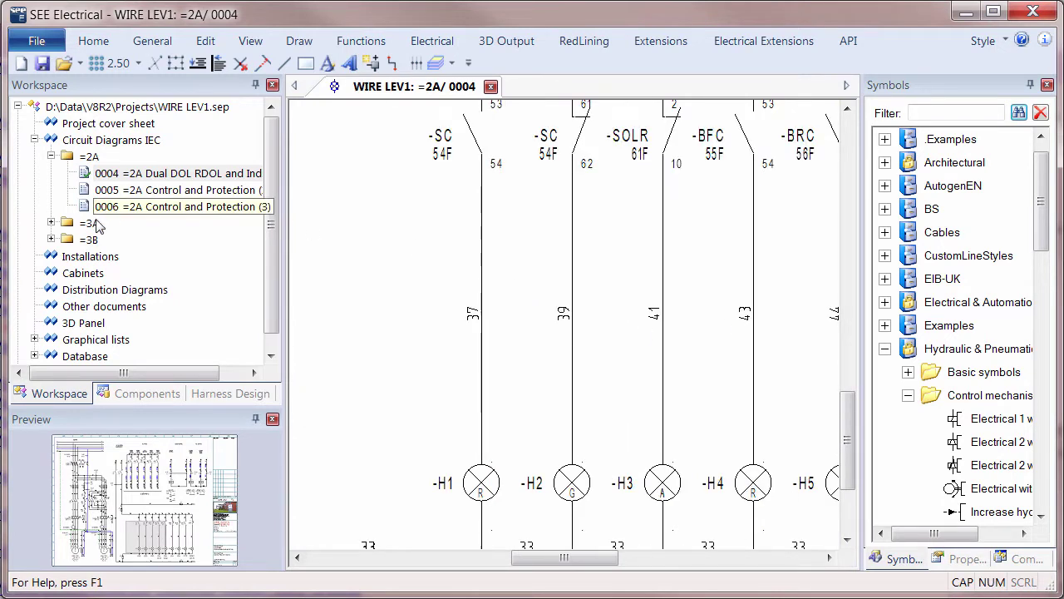
- Open page 0009 of =3A and inspect lamp wire 37's Wire Properties
left_click(52, 223)
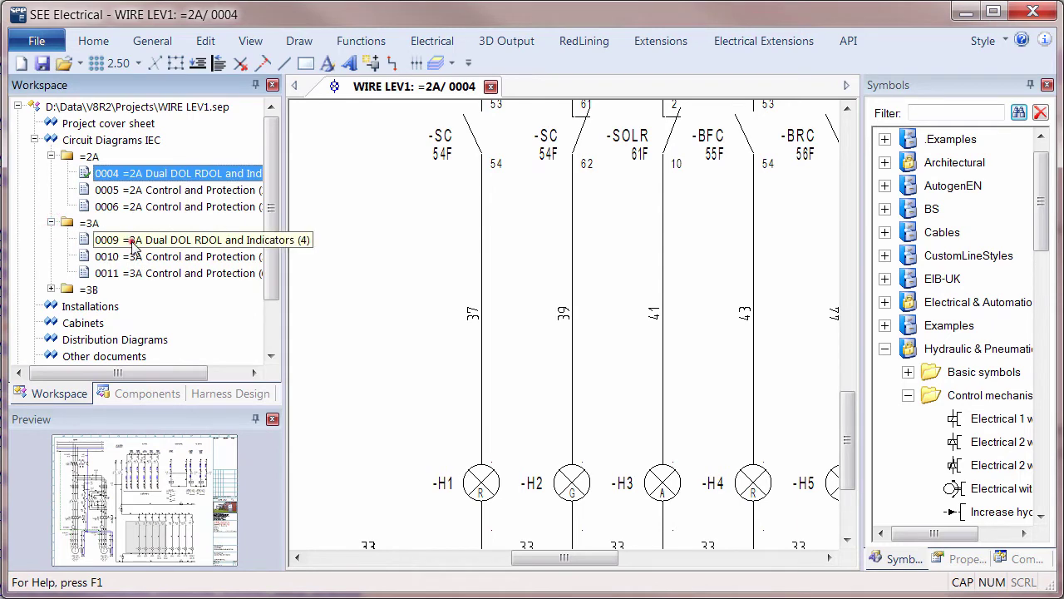
double_click(133, 239)
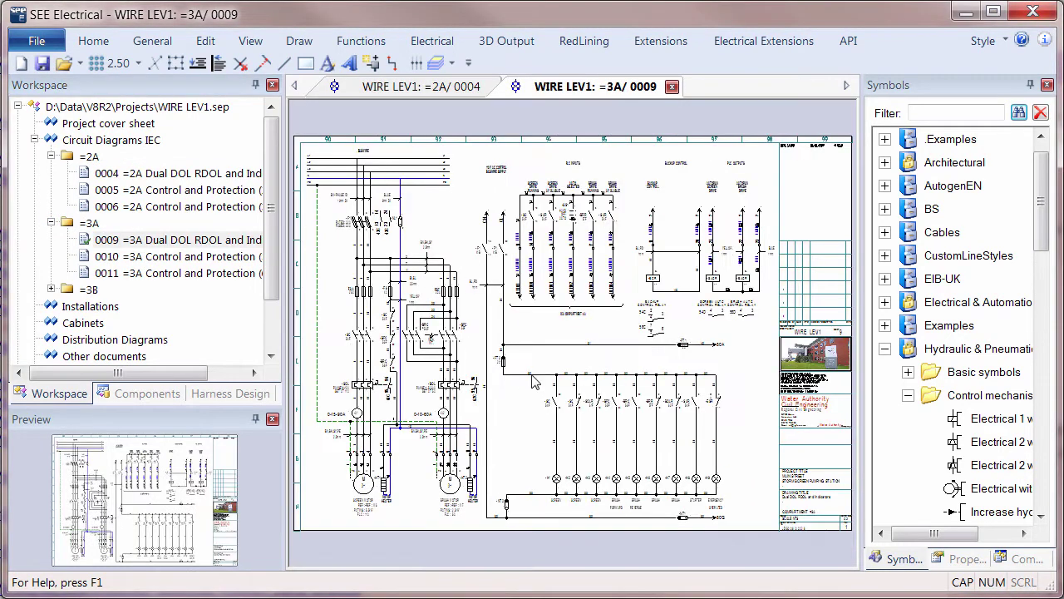
scroll(572, 444, "up", 3)
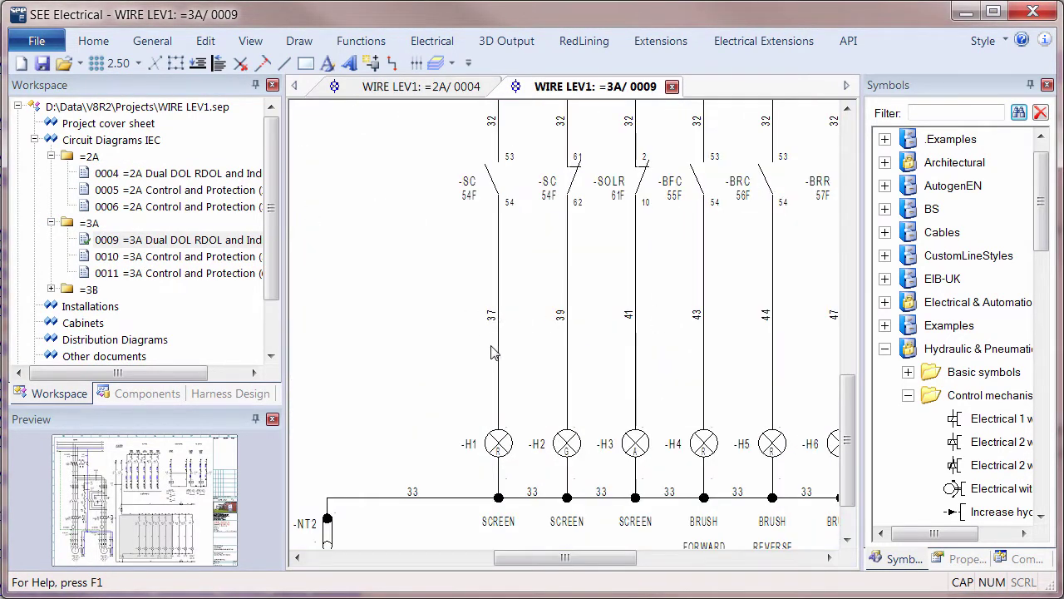
scroll(493, 353, "up", 1)
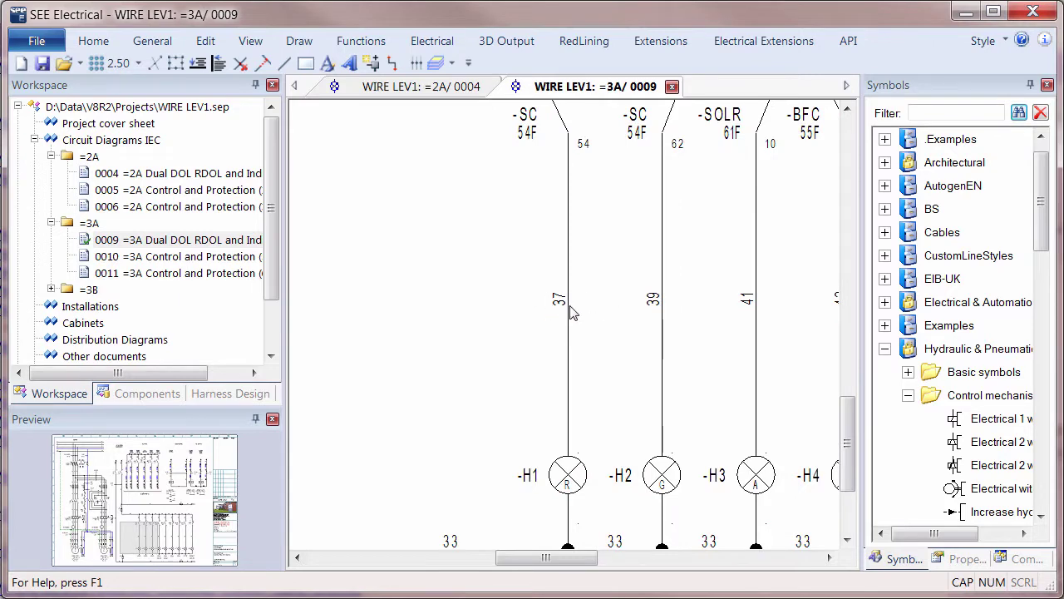
double_click(570, 310)
left_click_drag(1027, 73, 848, 88)
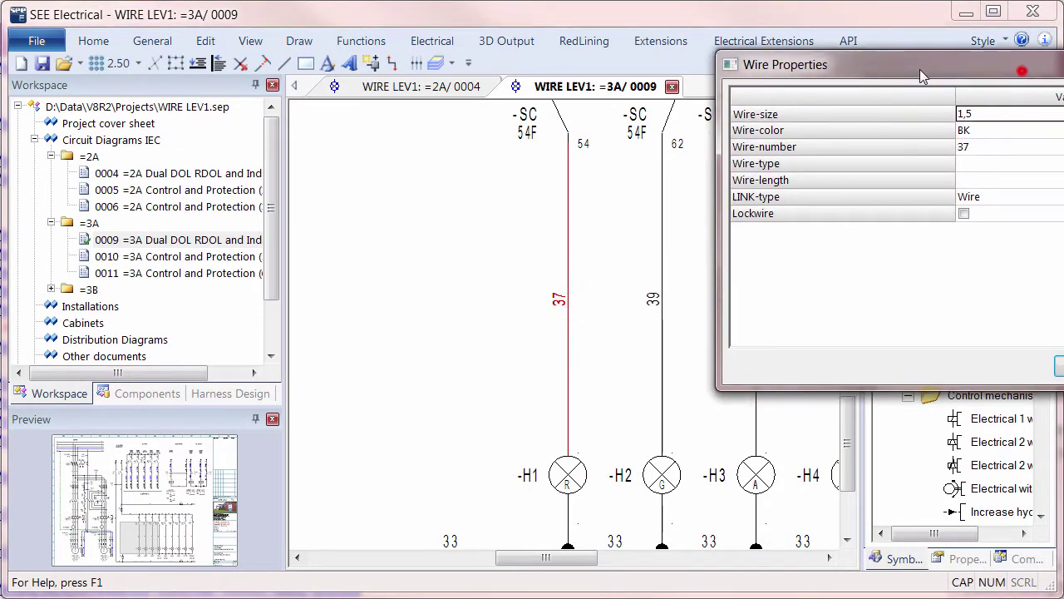
left_click(951, 375)
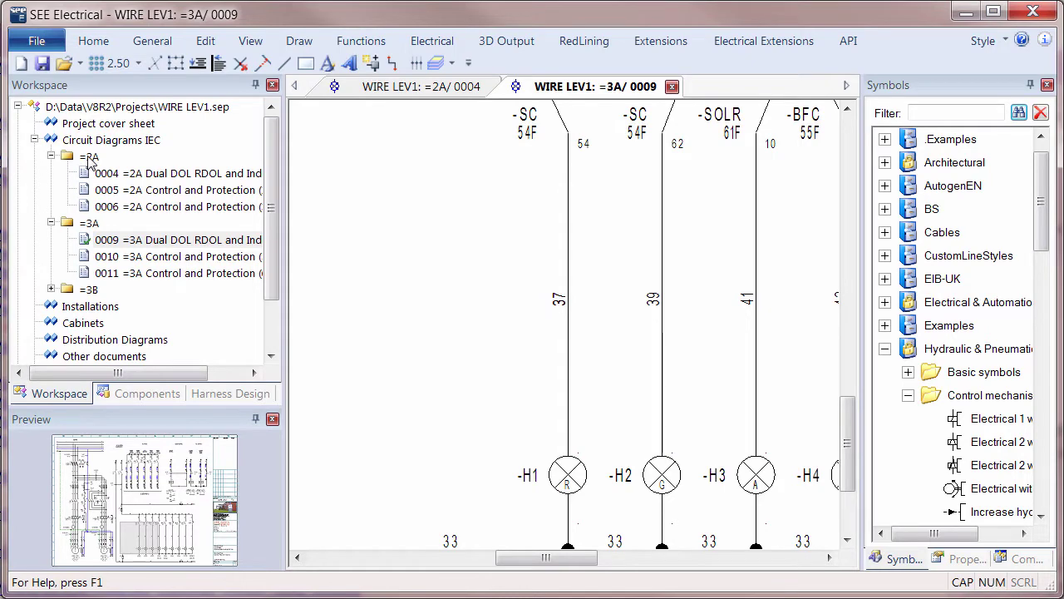
- Clear all wire numbers, including those on locked wires
left_click(430, 42)
left_click(420, 87)
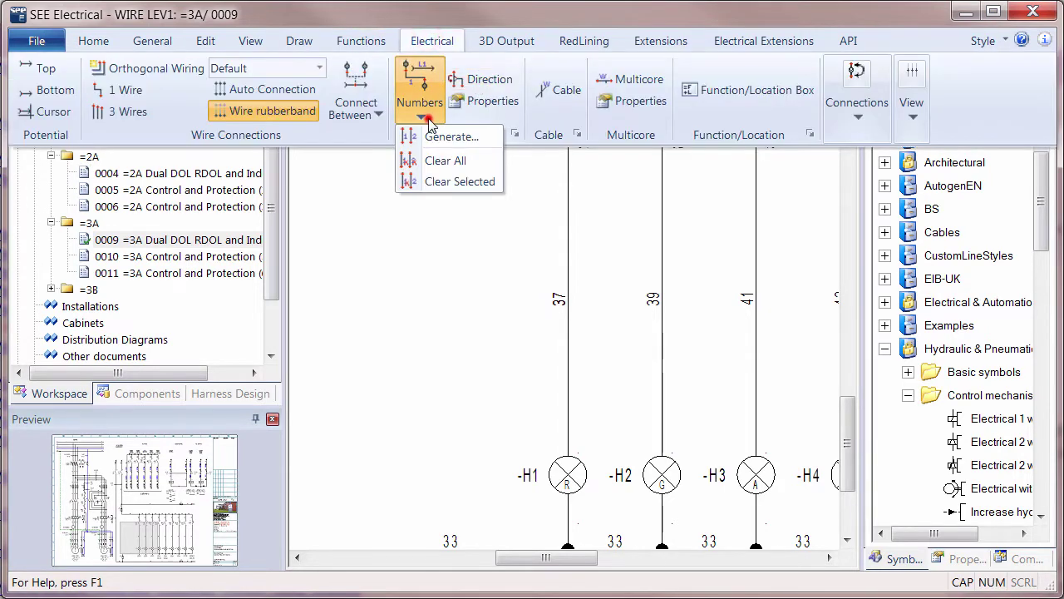
left_click(439, 160)
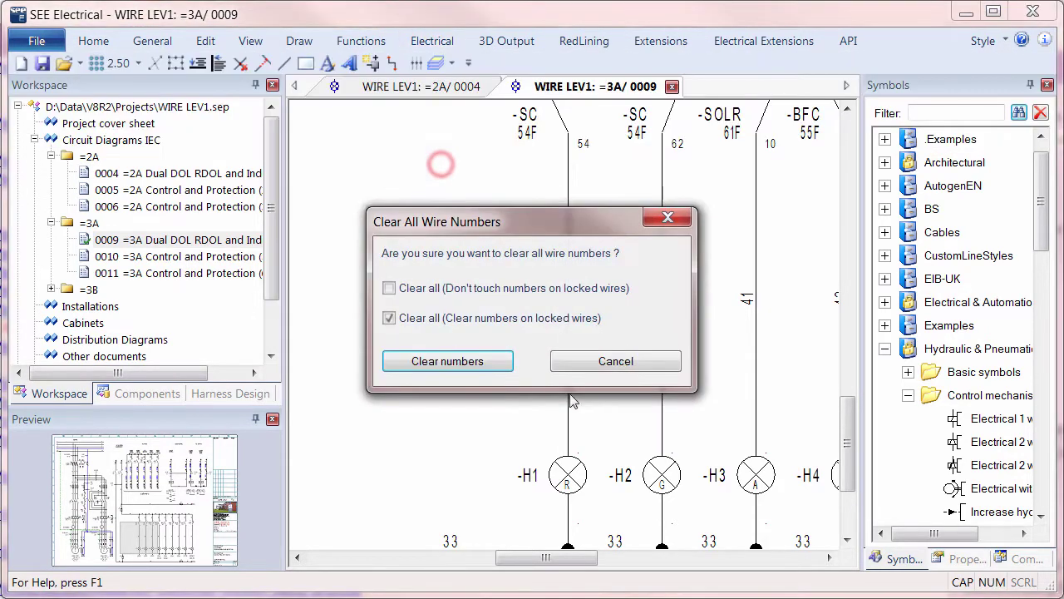
left_click(466, 360)
- Set Circuit Diagrams IEC wire-number restart per page folder to Never
left_click(118, 138)
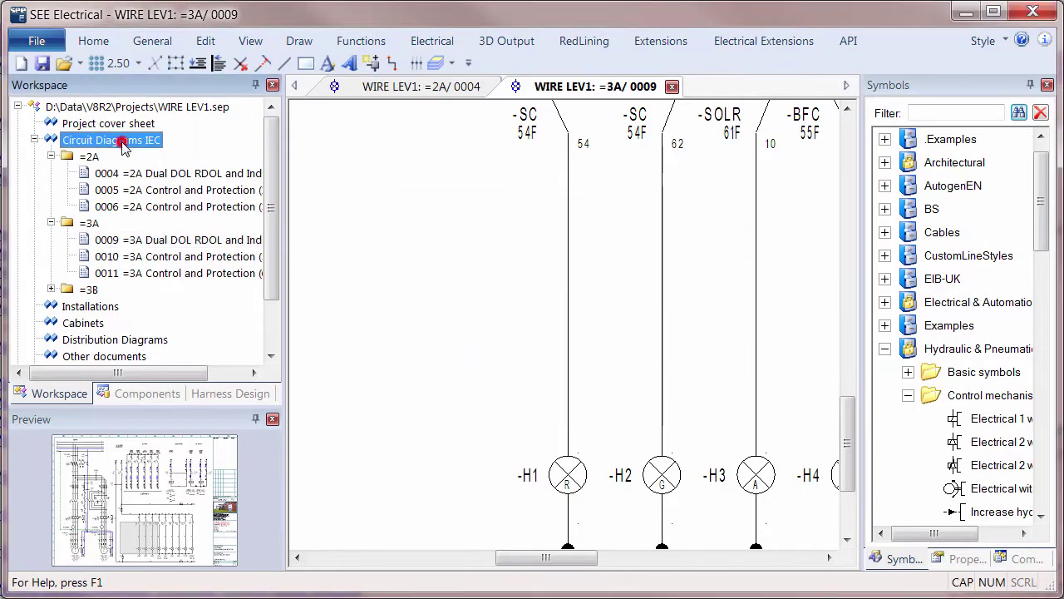
right_click(122, 141)
left_click(180, 281)
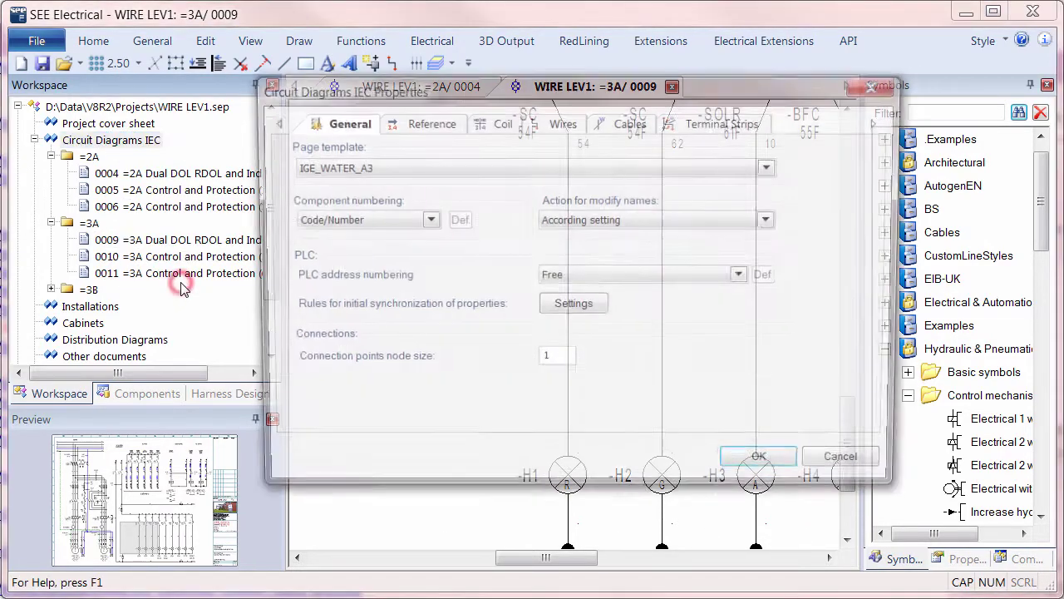
left_click(568, 125)
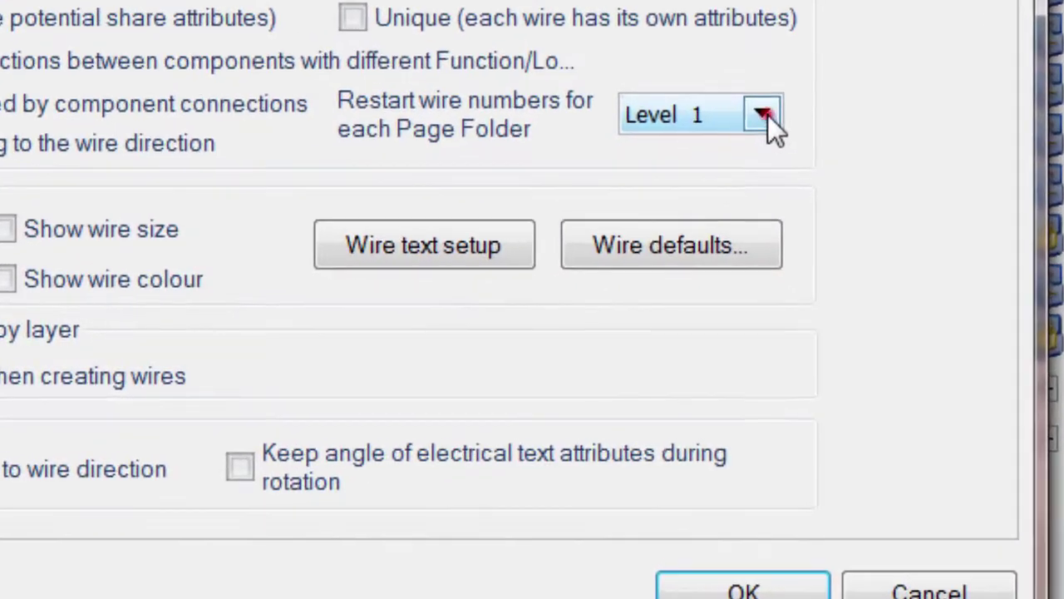
left_click(766, 115)
left_click(688, 153)
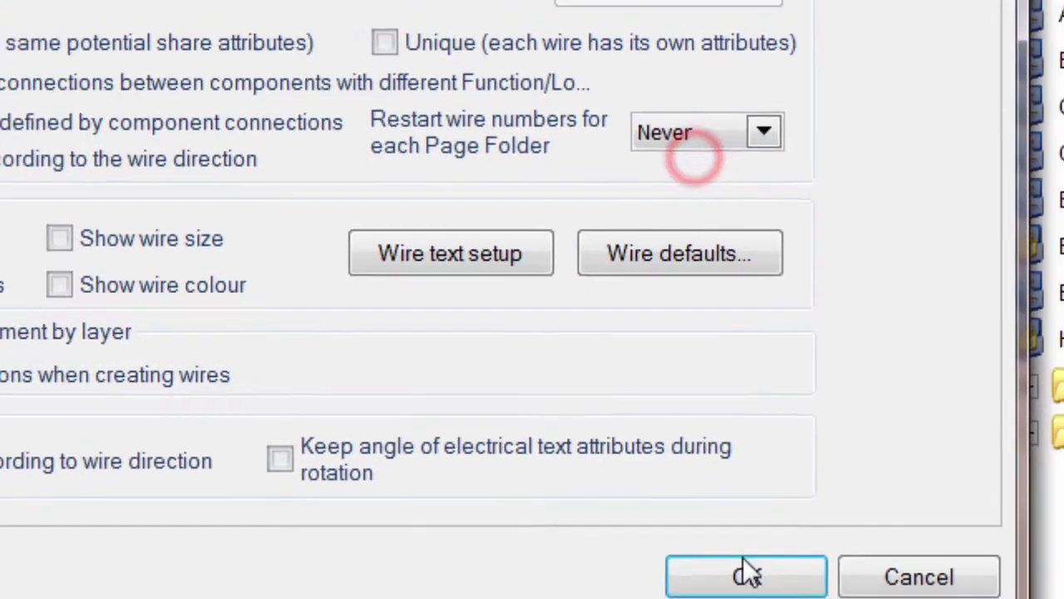
left_click(747, 579)
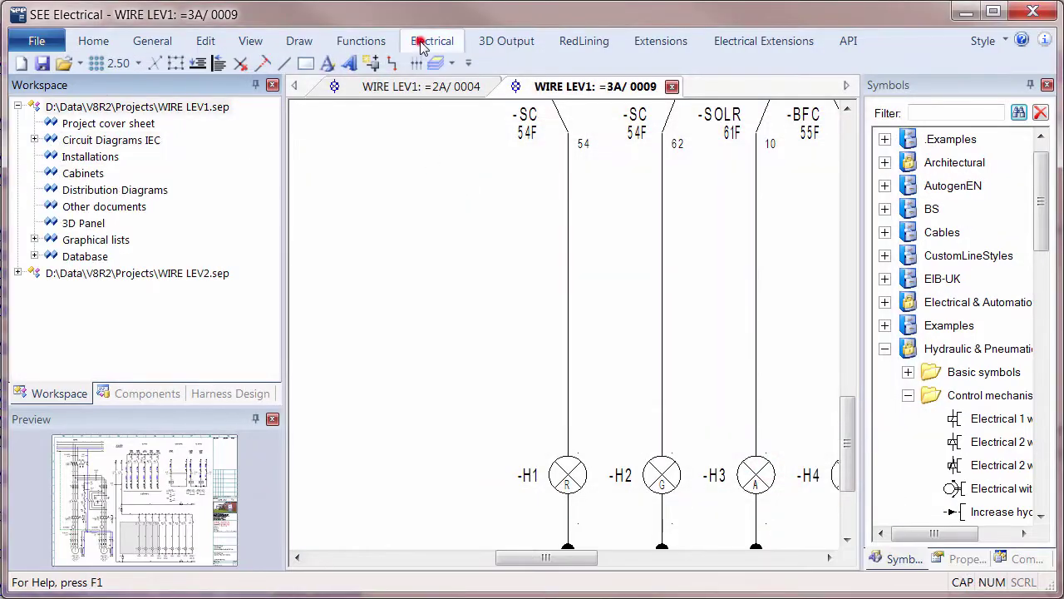
- Regenerate wire numbers with unchanged settings so page 0009 reads 117, 119, 121
left_click(426, 42)
left_click(420, 95)
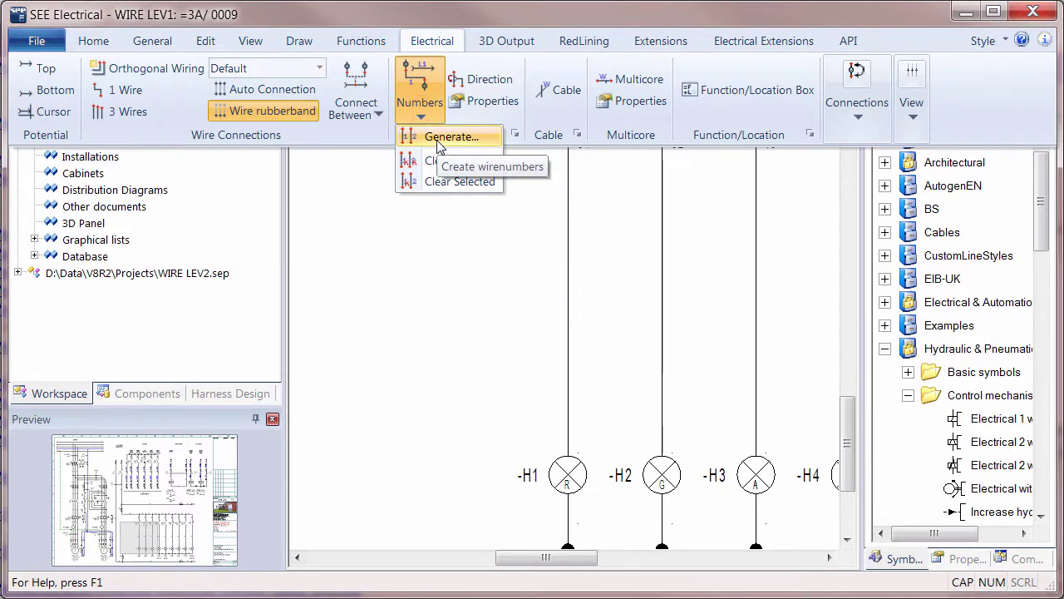
left_click(439, 138)
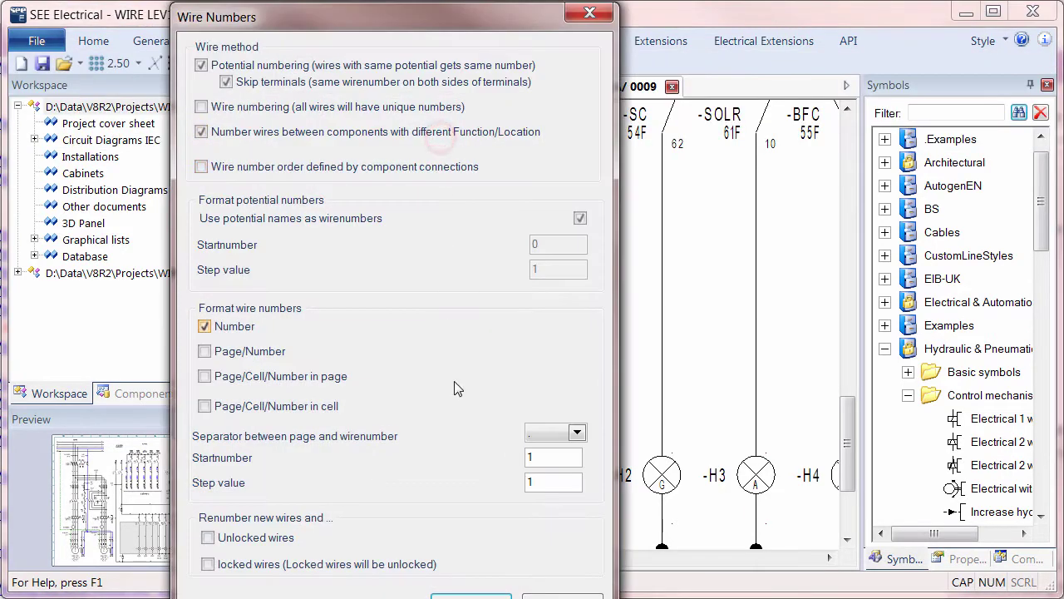
left_click(441, 595)
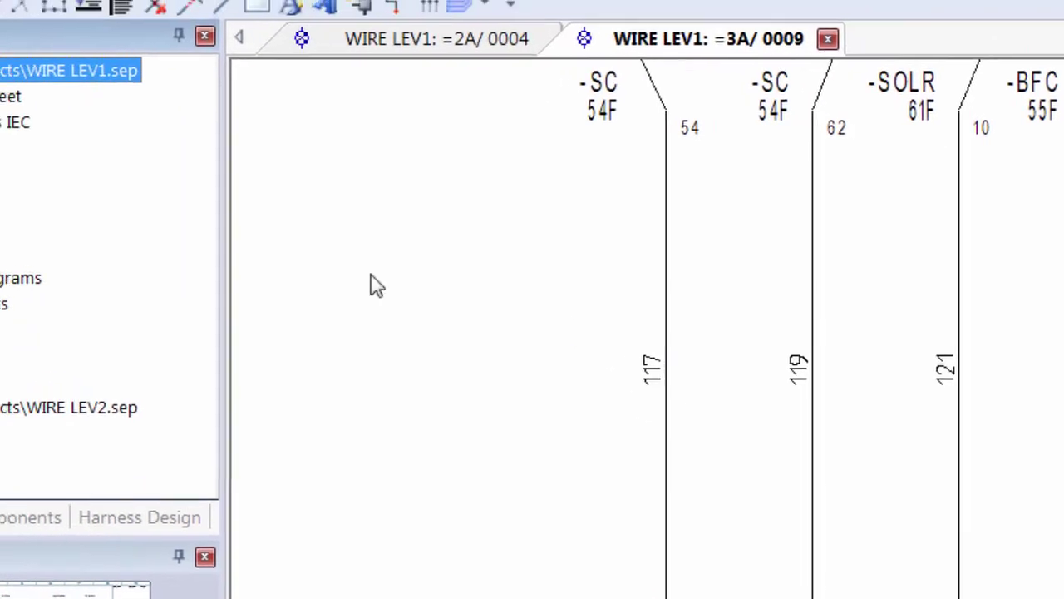
- Open =3B page 0012 to check wires 197, 199, 201, then collapse WIRE LEV1
left_click(80, 296)
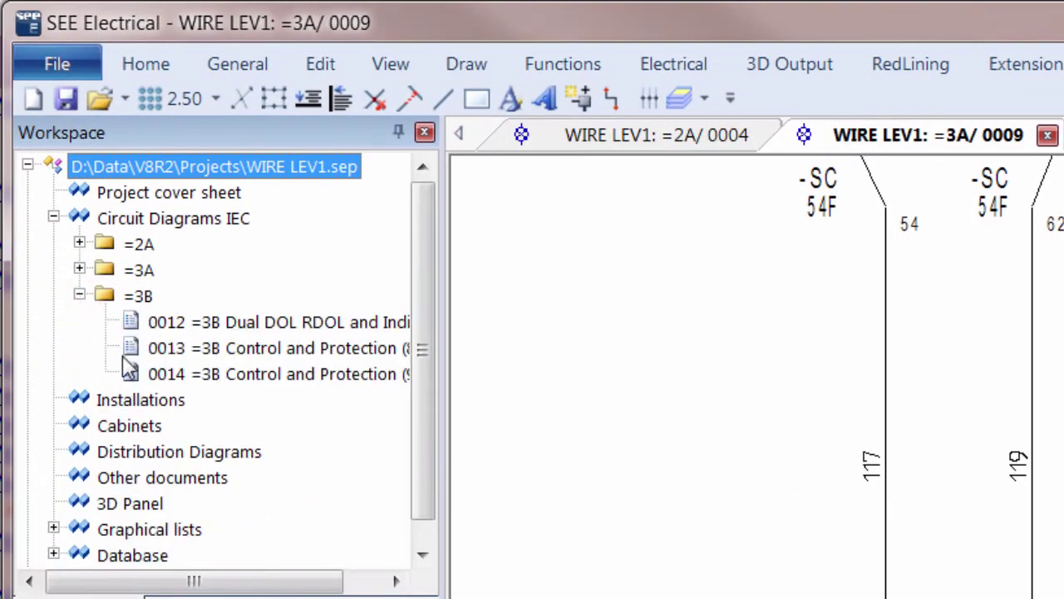
double_click(145, 323)
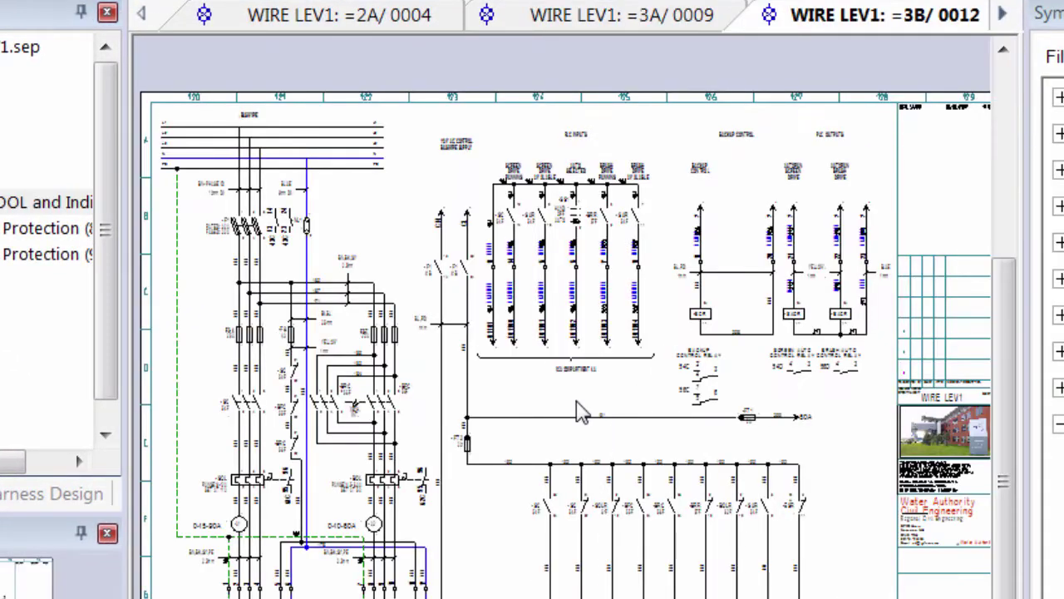
scroll(582, 412, "up", 3)
scroll(569, 343, "up", 2)
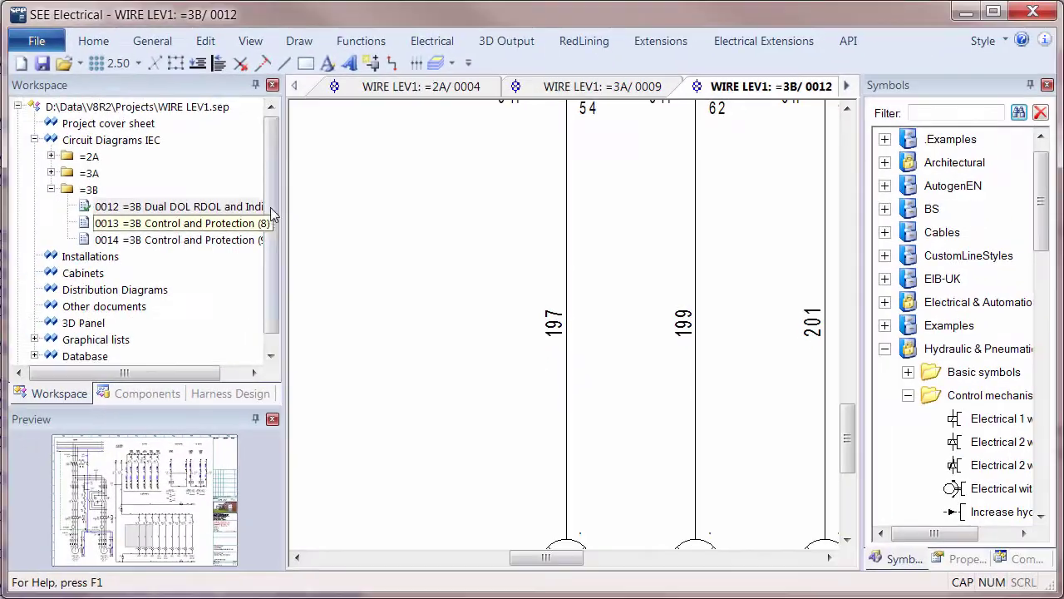
left_click_drag(275, 214, 276, 283)
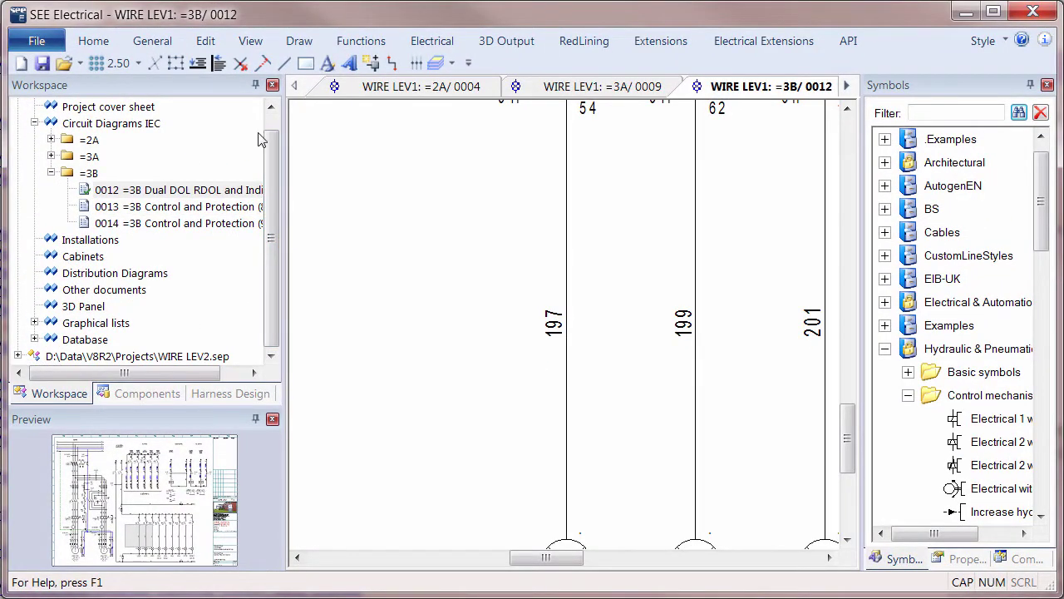
left_click(272, 107)
left_click(17, 109)
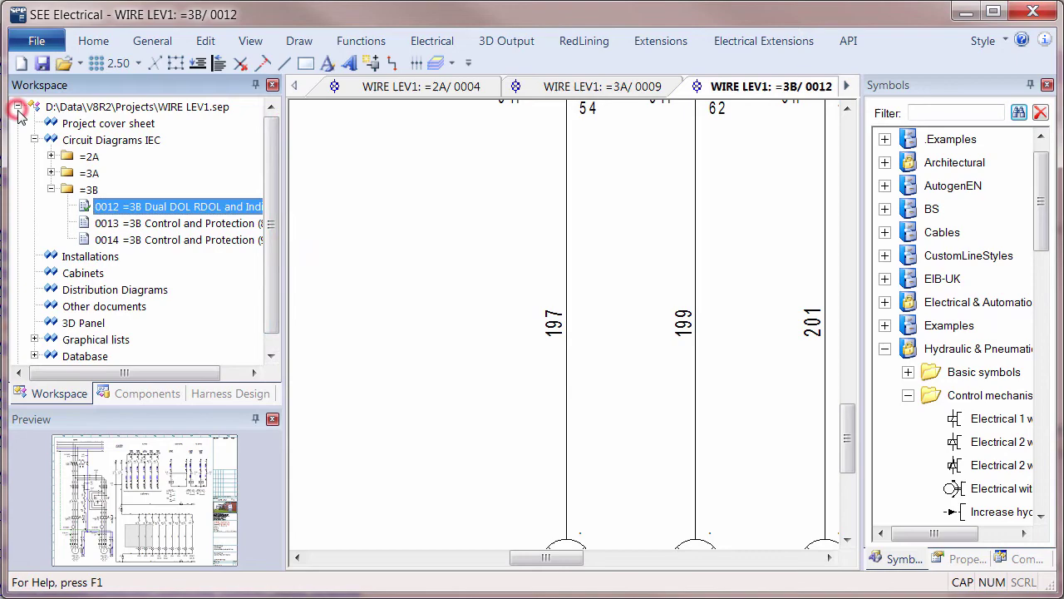
- Expand WIRE LEV2 down to +MCC1 =2A and open page 0001
left_click(18, 124)
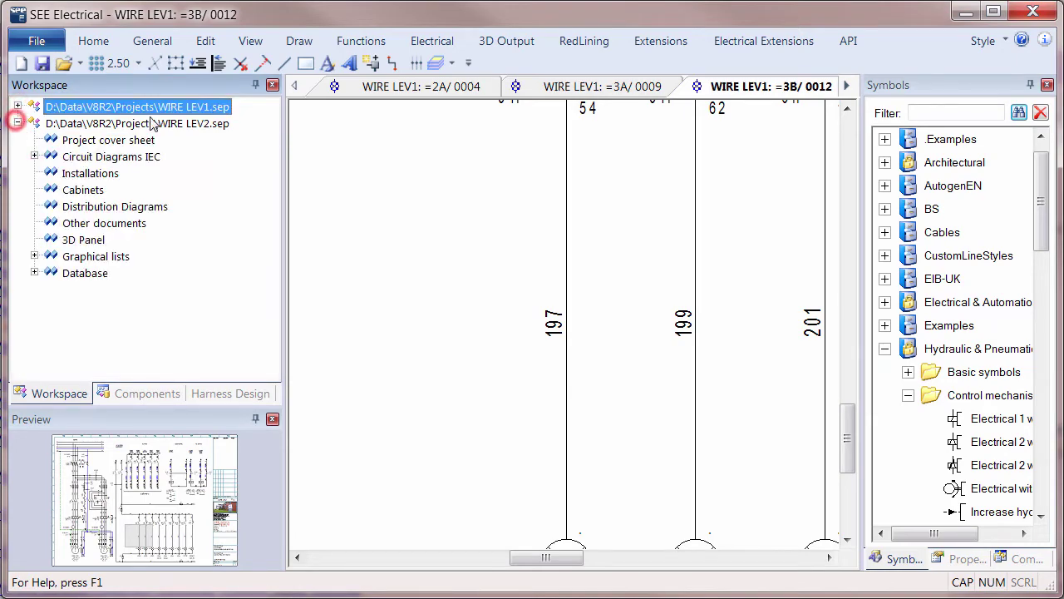
left_click(34, 156)
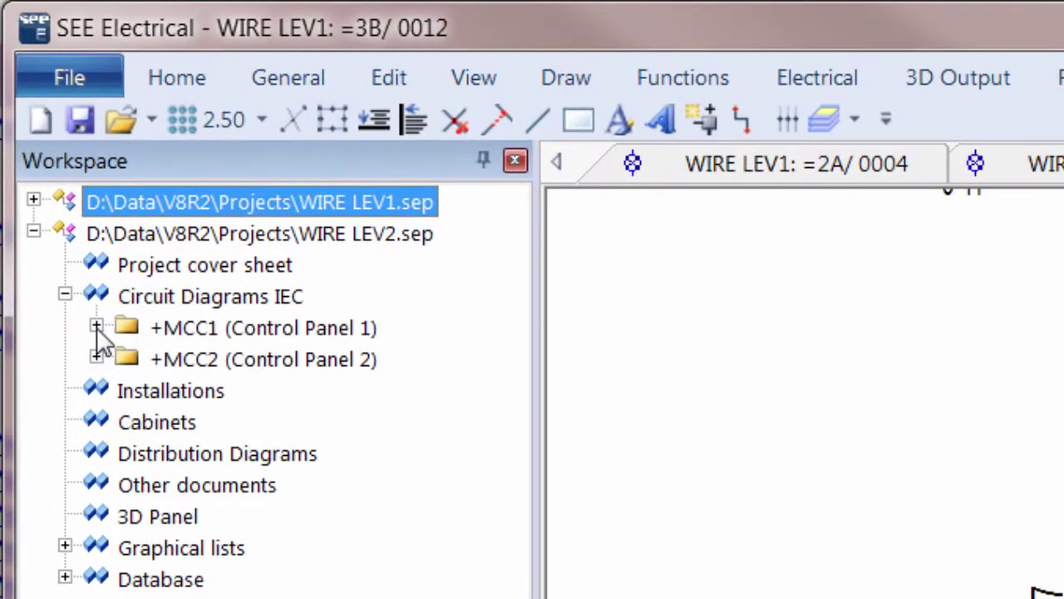
left_click(51, 171)
left_click(127, 357)
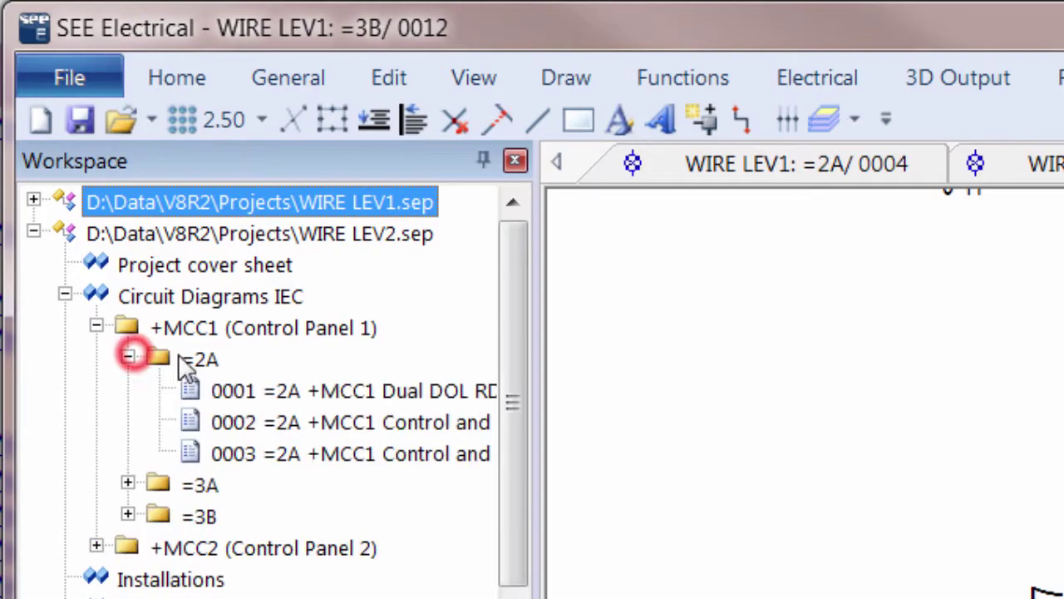
double_click(268, 391)
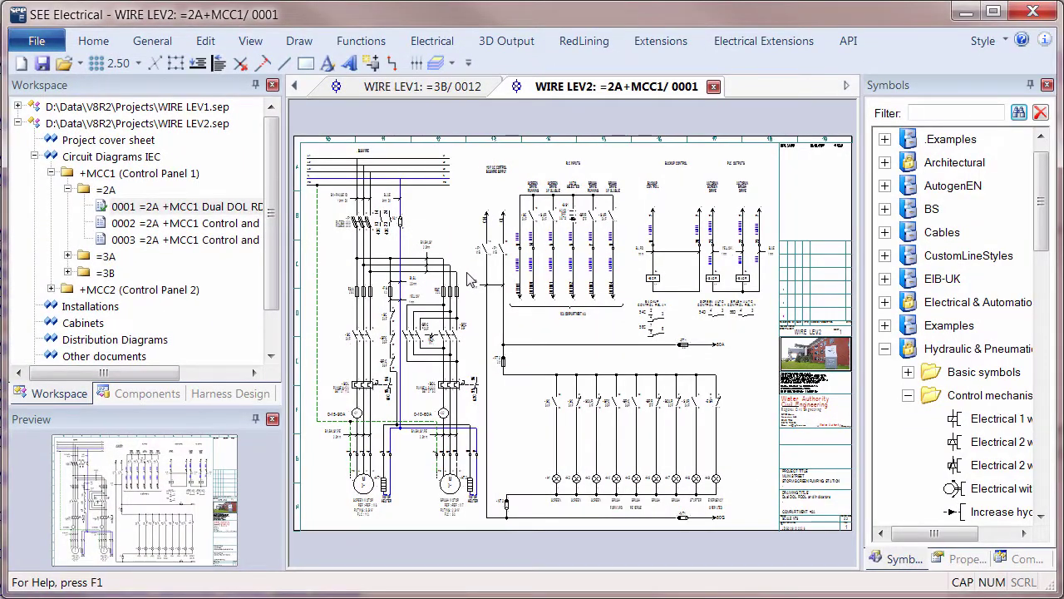
scroll(577, 341, "up", 3)
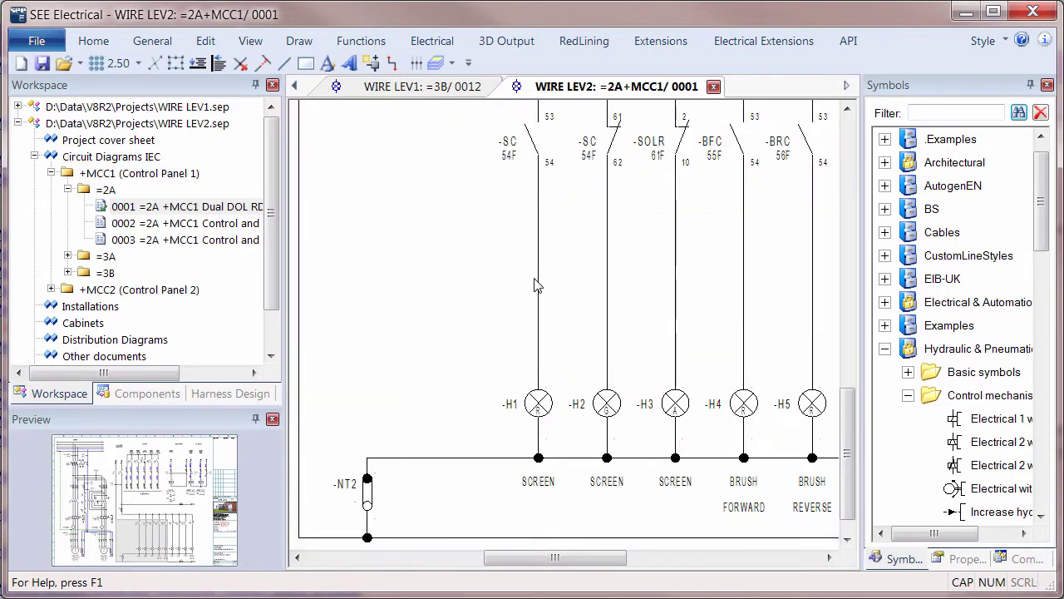
- Set Circuit Diagrams IEC wire numbers to restart at each Level 2 page folder
right_click(111, 158)
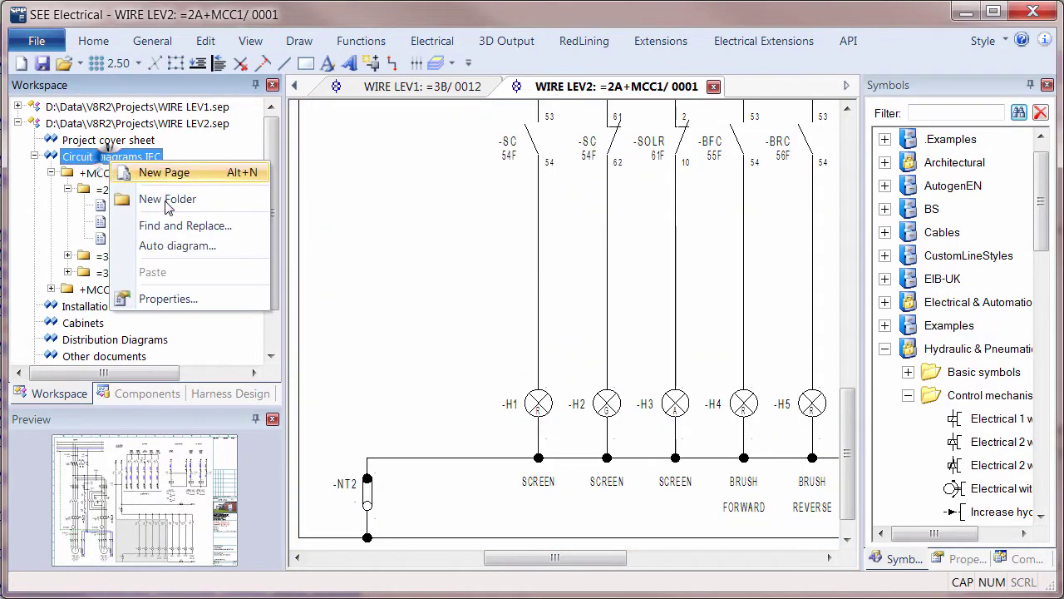
left_click(179, 300)
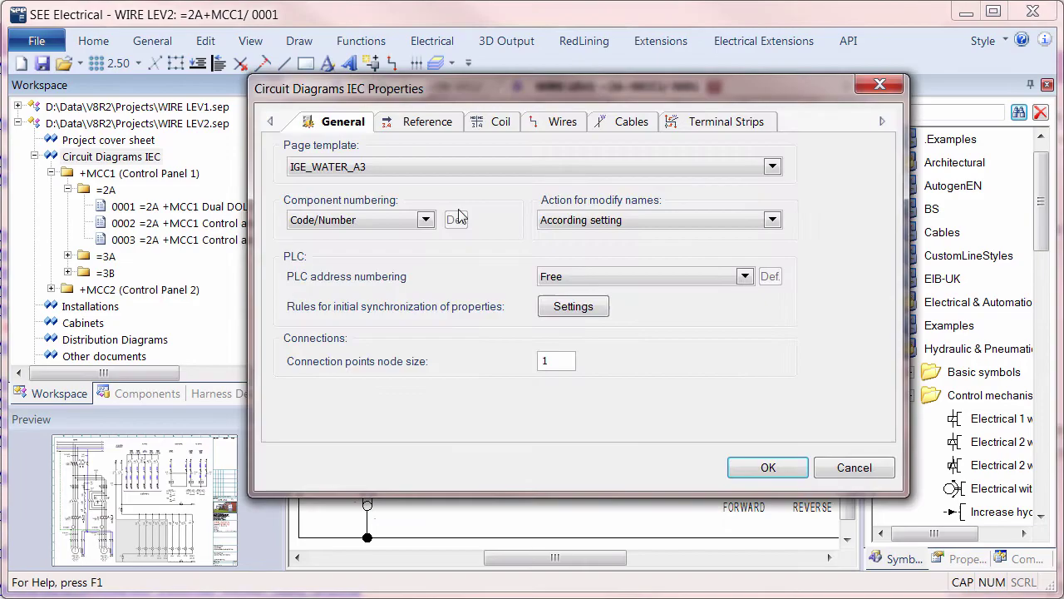
left_click(559, 121)
left_click(780, 245)
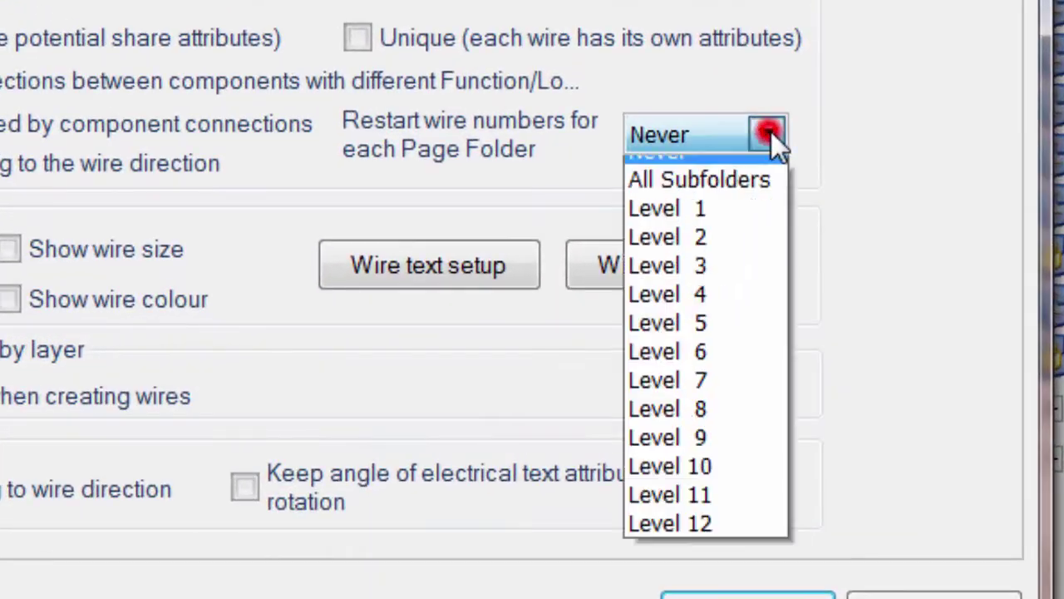
left_click(676, 256)
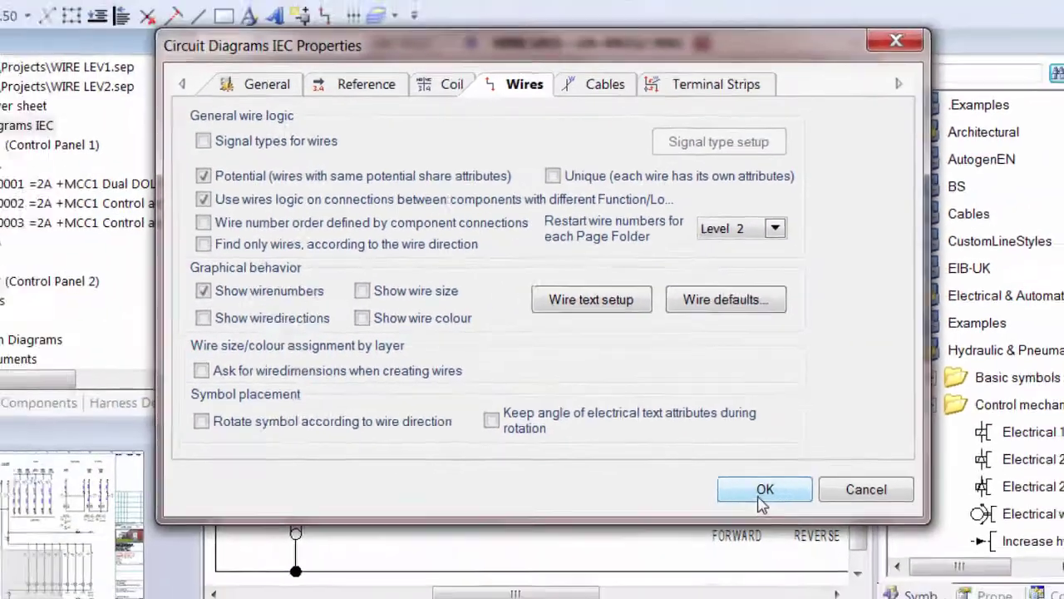
left_click(759, 471)
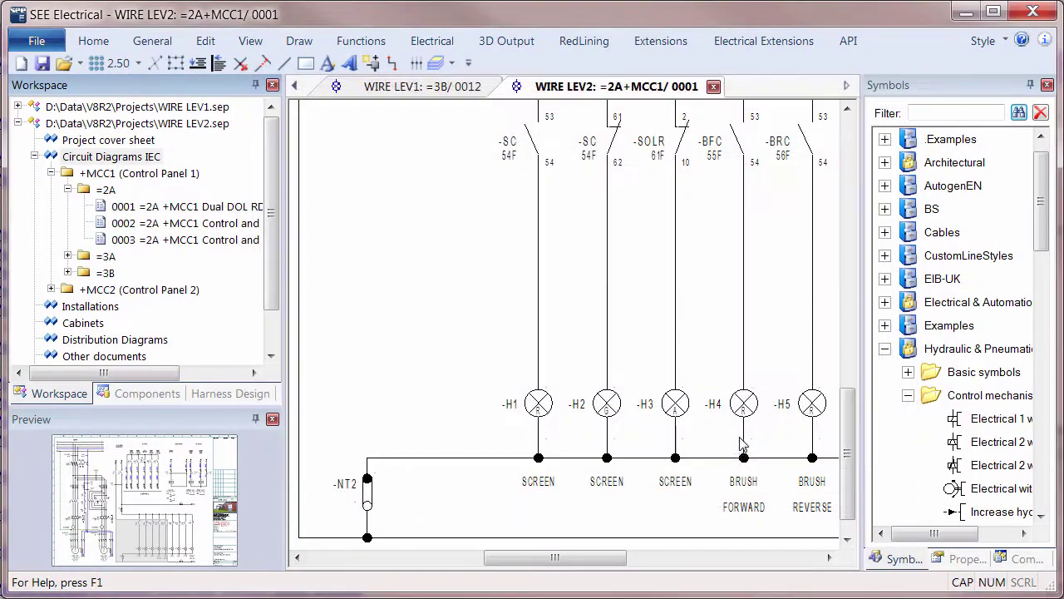
- Renumber WIRE LEV2's wires through Electrical > Numbers > Generate with current settings
left_click(35, 156)
left_click(438, 42)
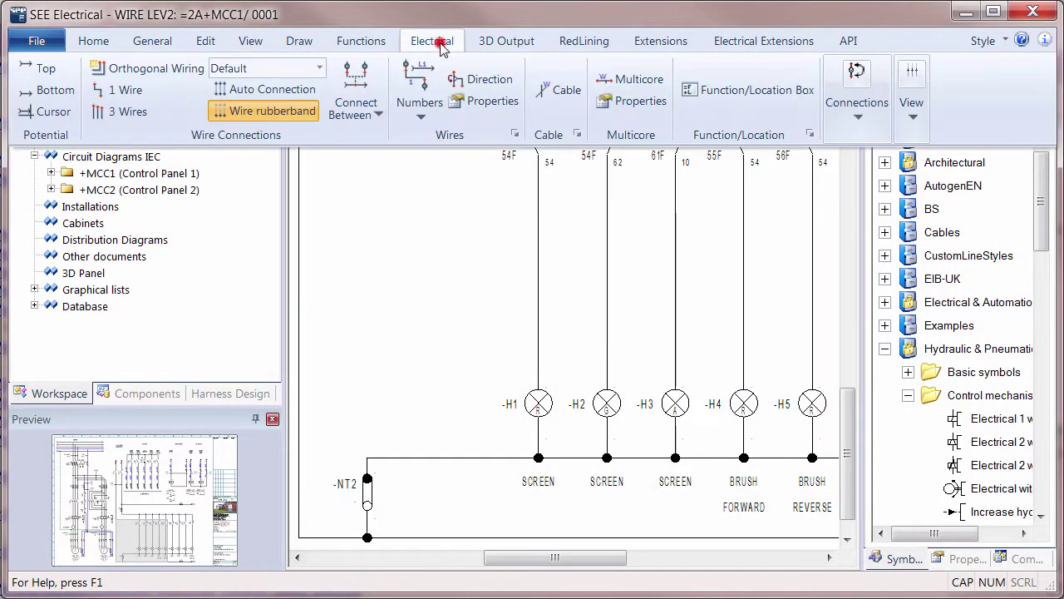
left_click(420, 114)
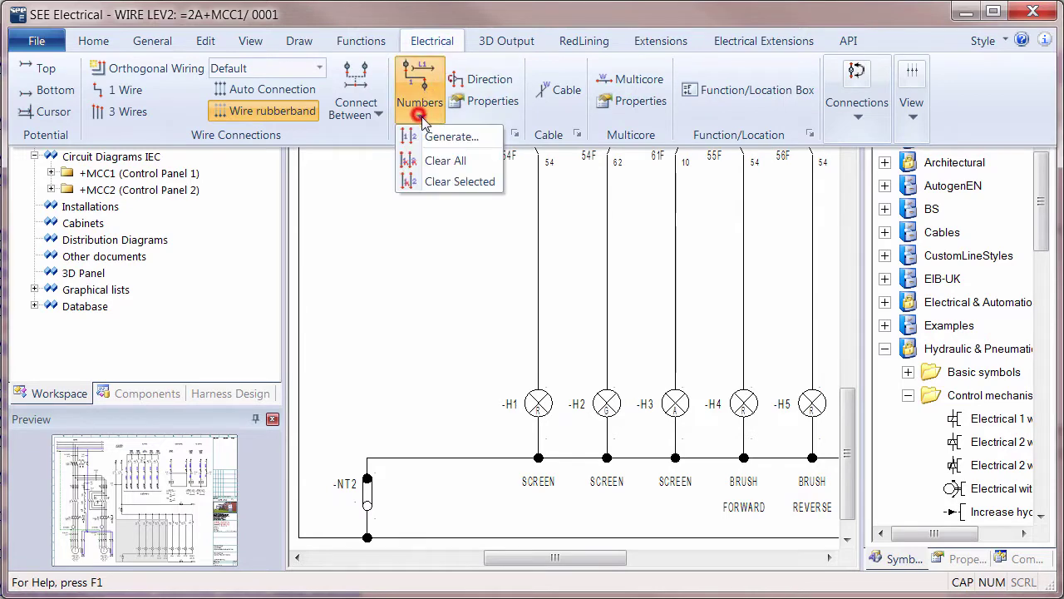
left_click(430, 136)
left_click_drag(389, 23, 389, 14)
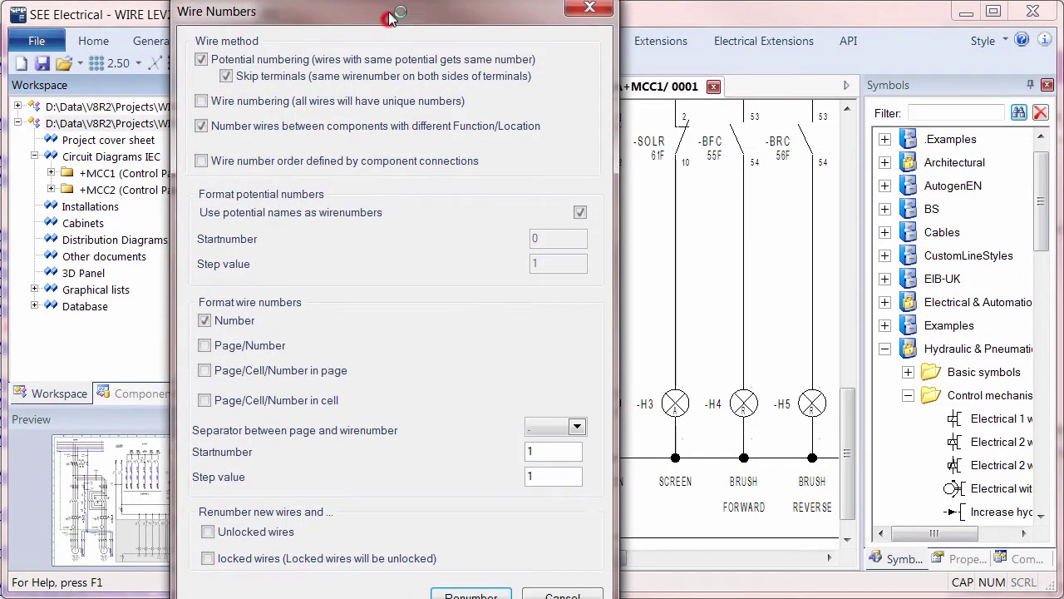
left_click(458, 591)
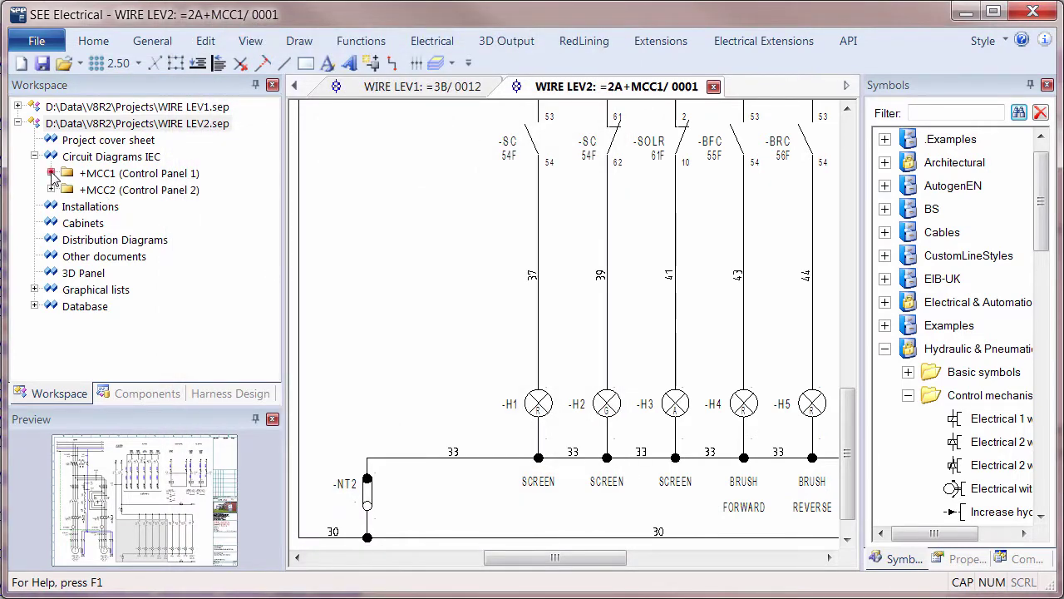
- Open MCC1 pages =2A/0001 and =3A/0004 and zoom to lamp wires 37, 39, 41
left_click(51, 173)
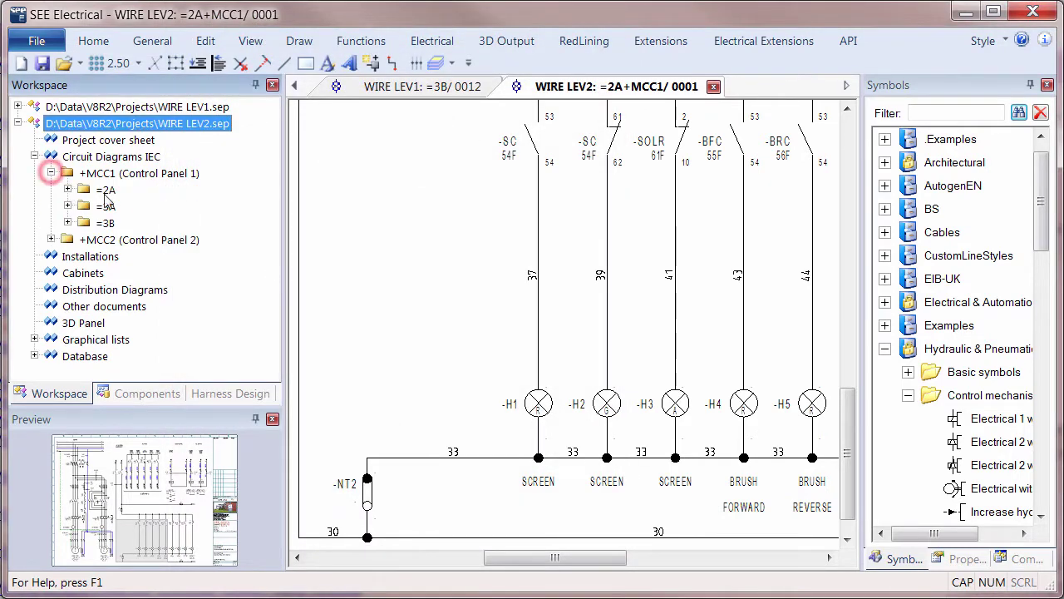
left_click(67, 189)
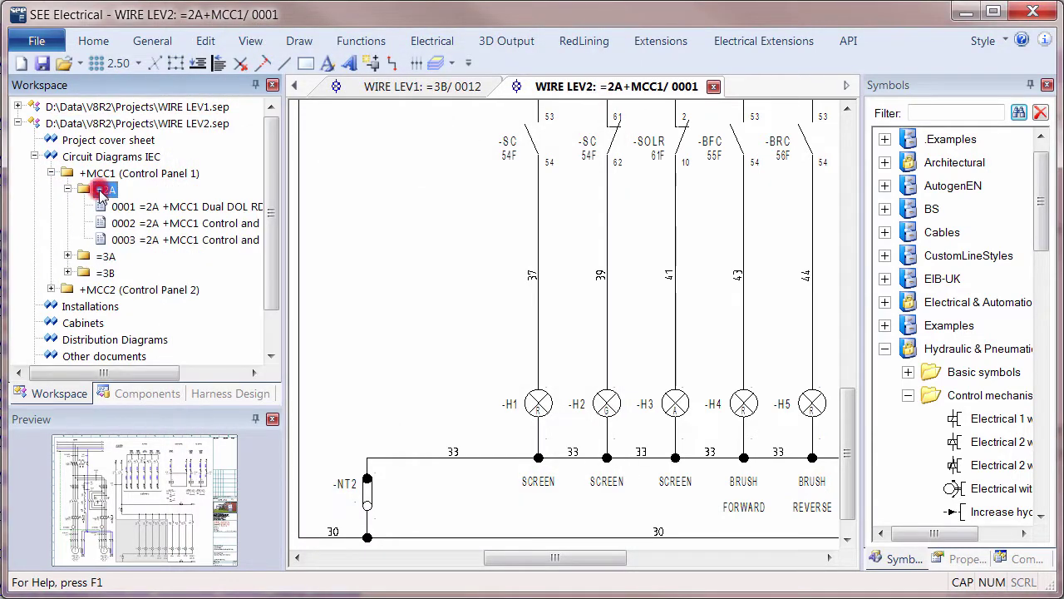
double_click(151, 206)
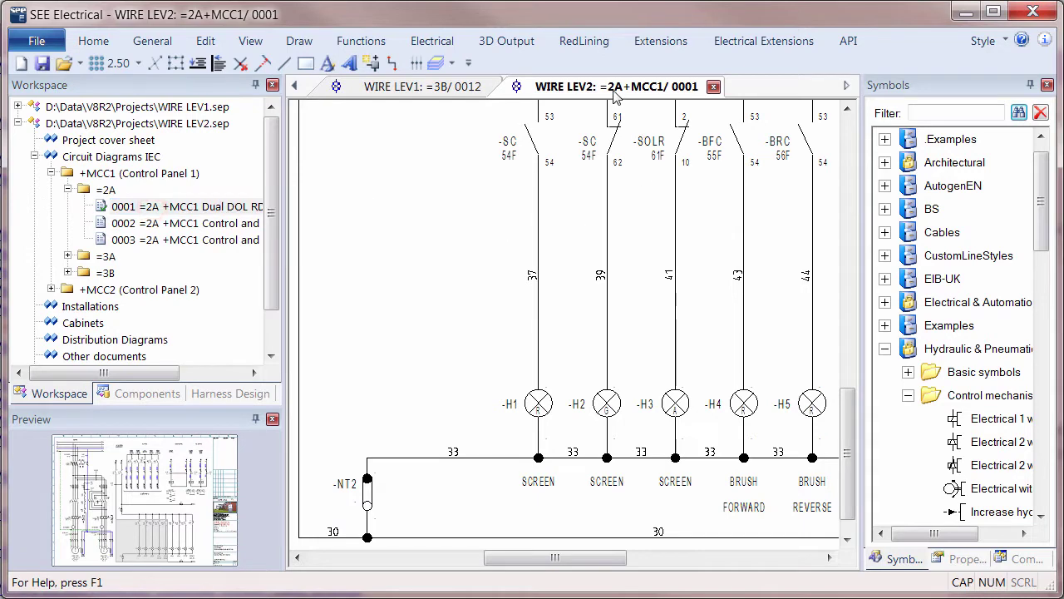
left_click(68, 256)
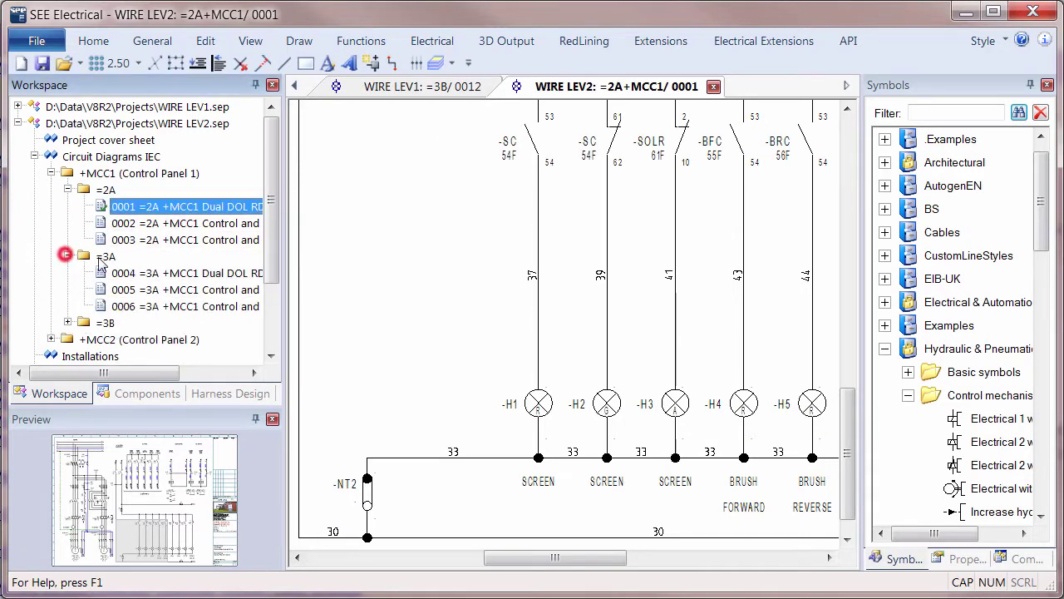
double_click(124, 273)
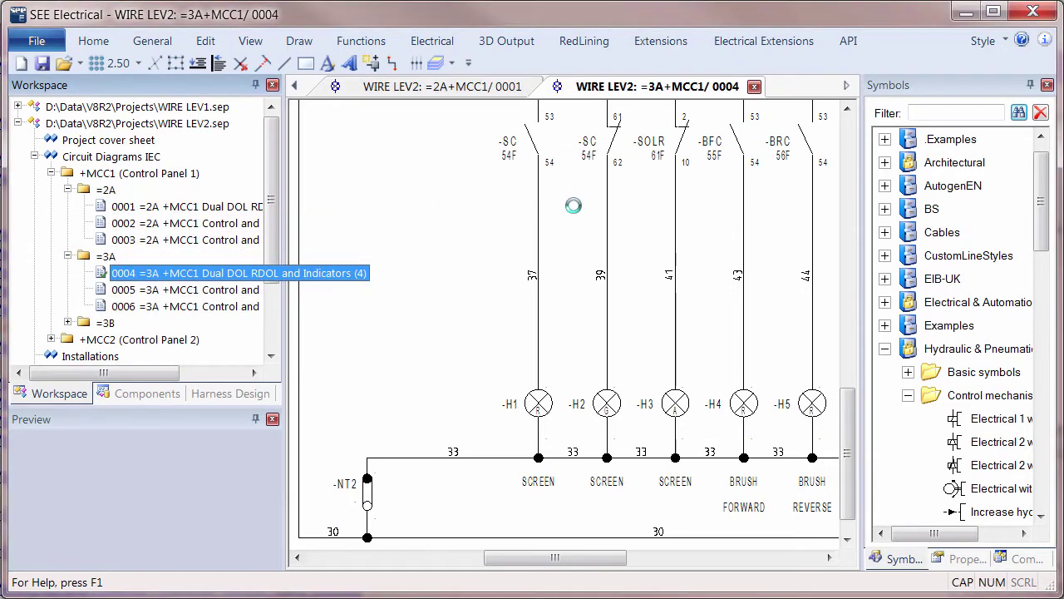
scroll(556, 468, "up", 2)
scroll(540, 408, "up", 3)
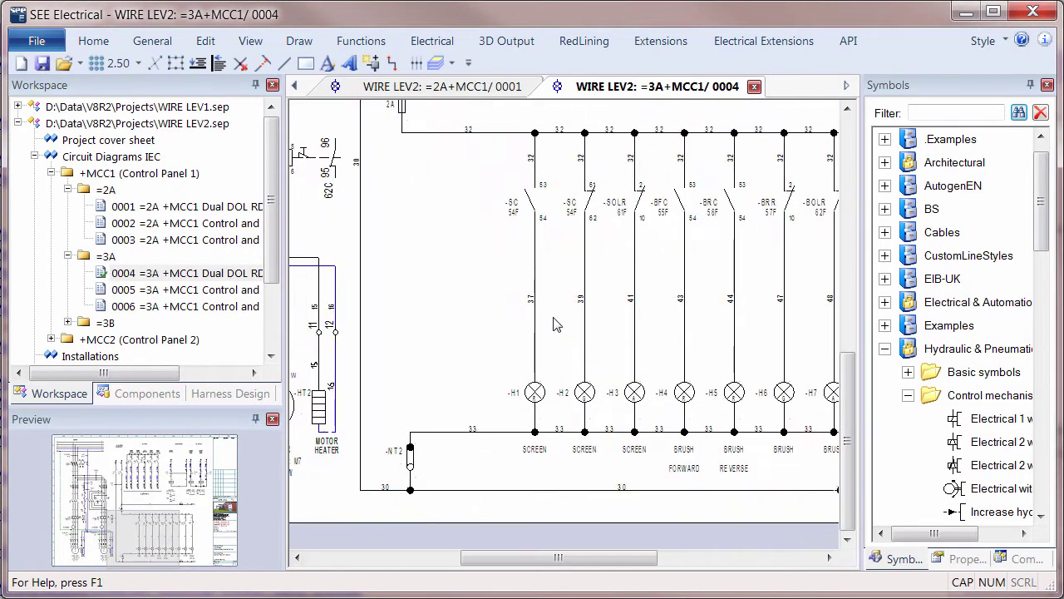
scroll(519, 333, "up", 2)
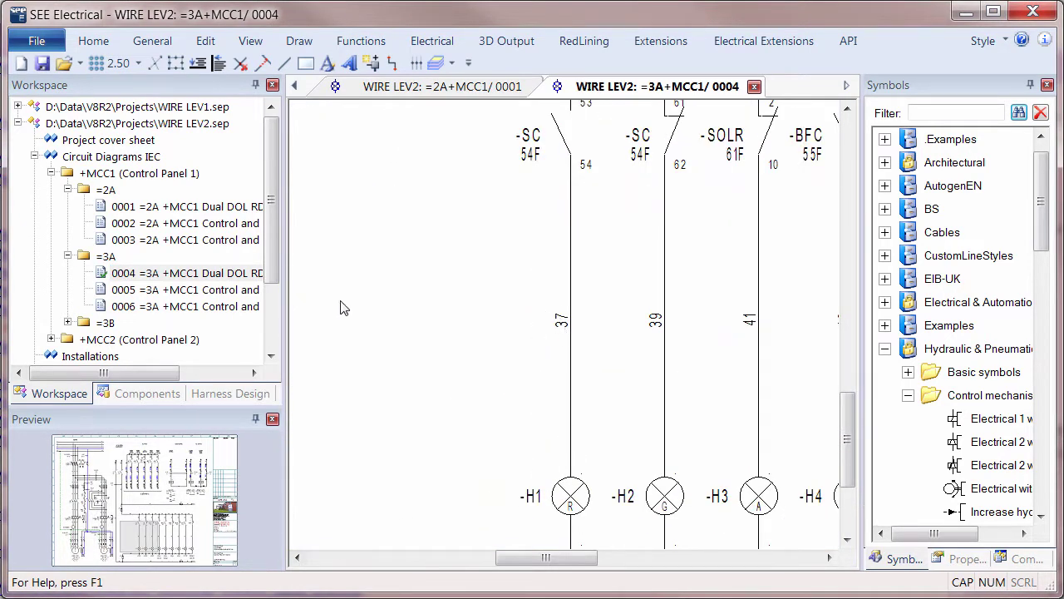
left_click_drag(272, 199, 271, 264)
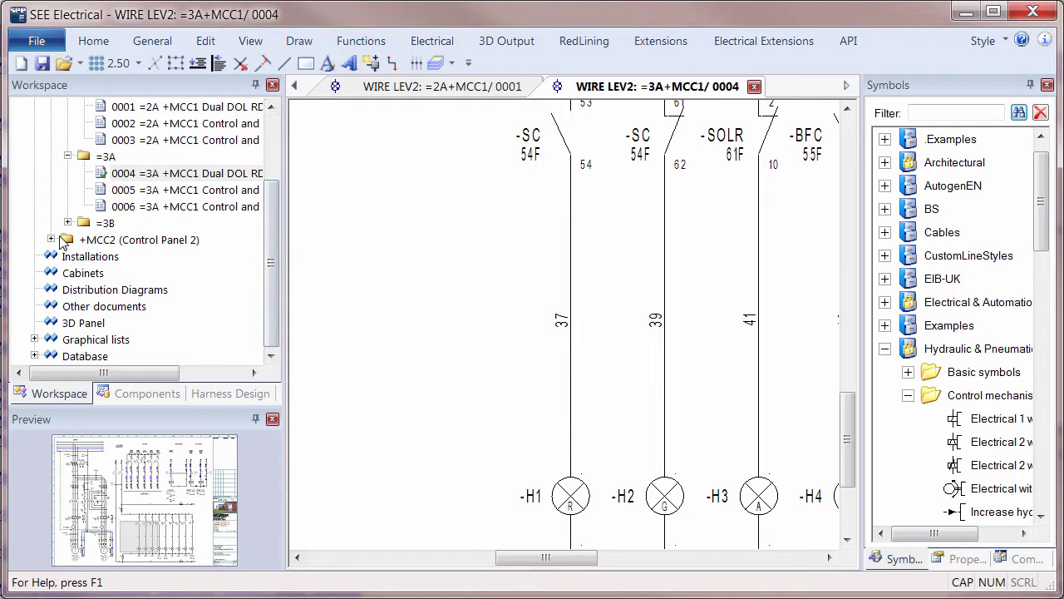
- Open sheet 0001 of MCC2's =2A folder and zoom into the -H1 to -H4 lamp circuits
left_click(51, 239)
left_click(68, 256)
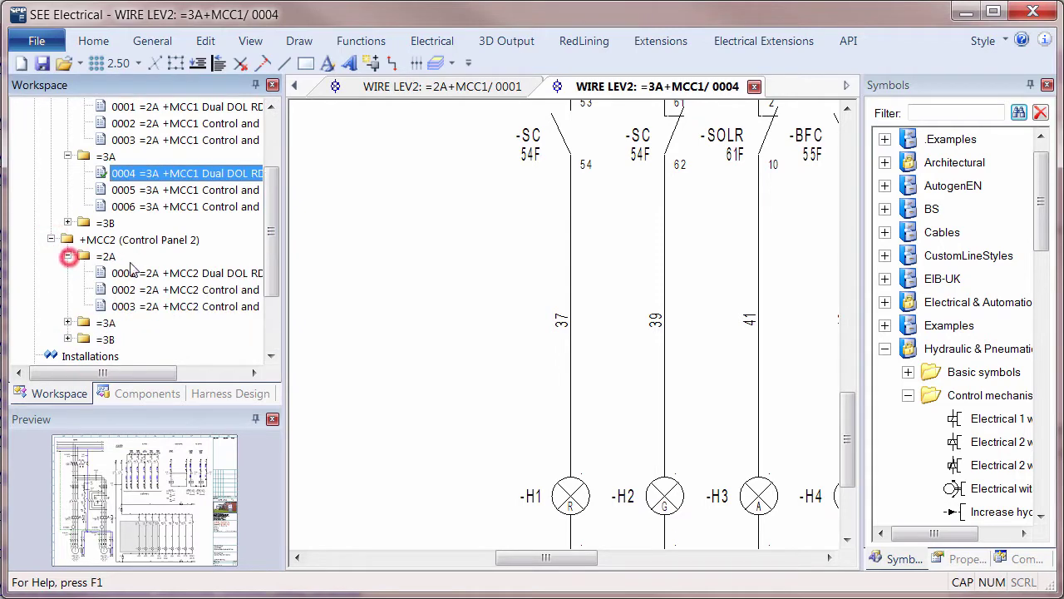
left_click(140, 274)
double_click(141, 276)
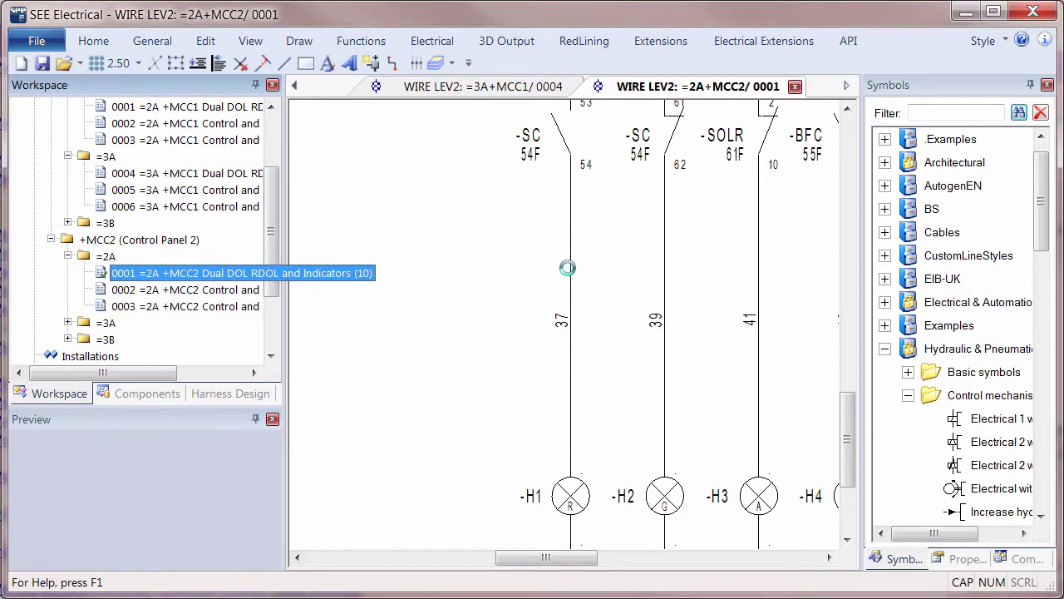
scroll(580, 340, "up", 3)
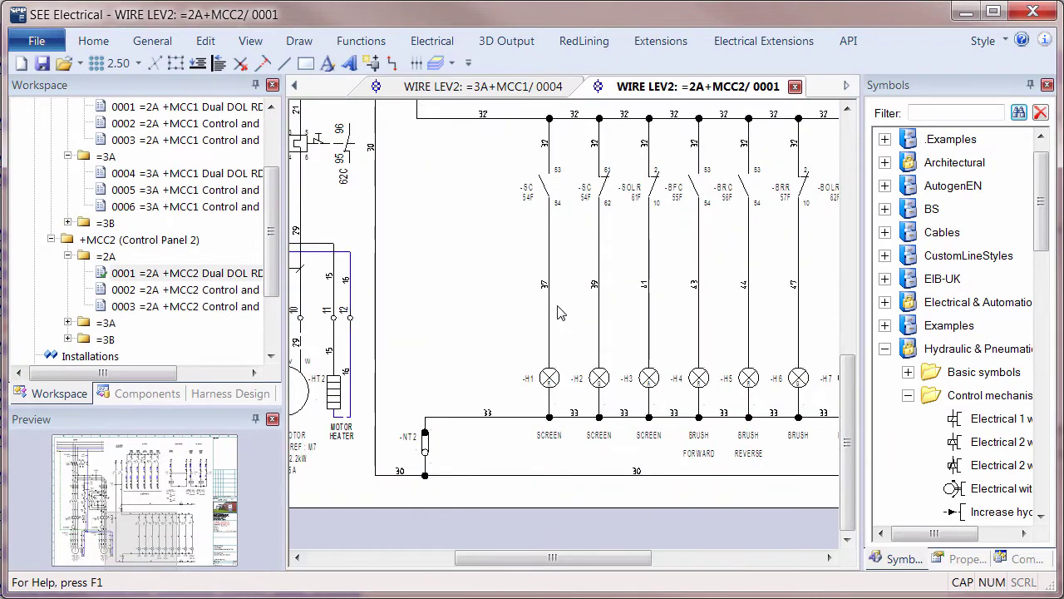
scroll(565, 331, "up", 2)
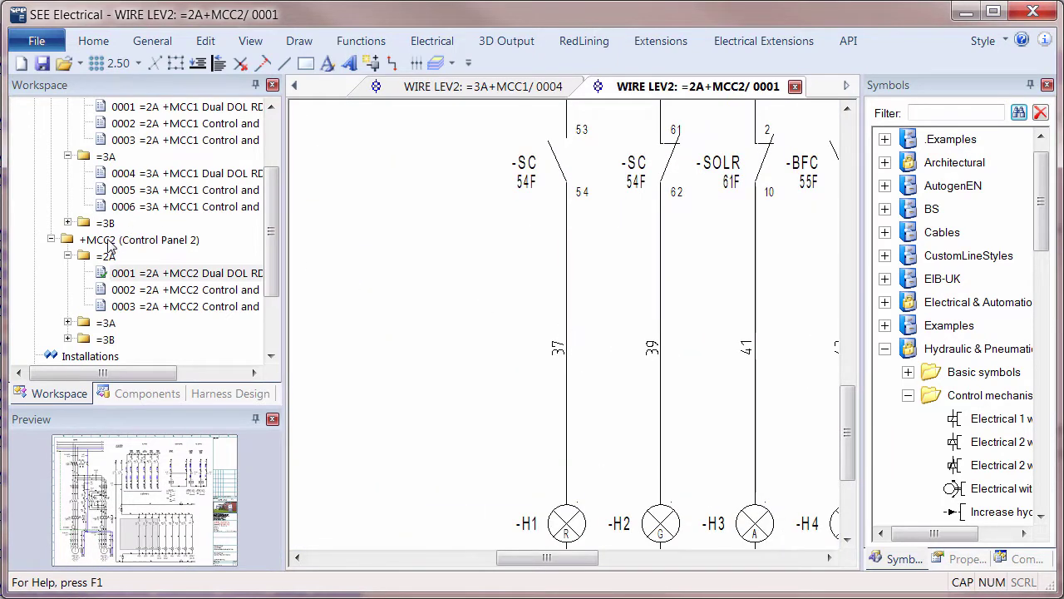
scroll(275, 218, "up", 2)
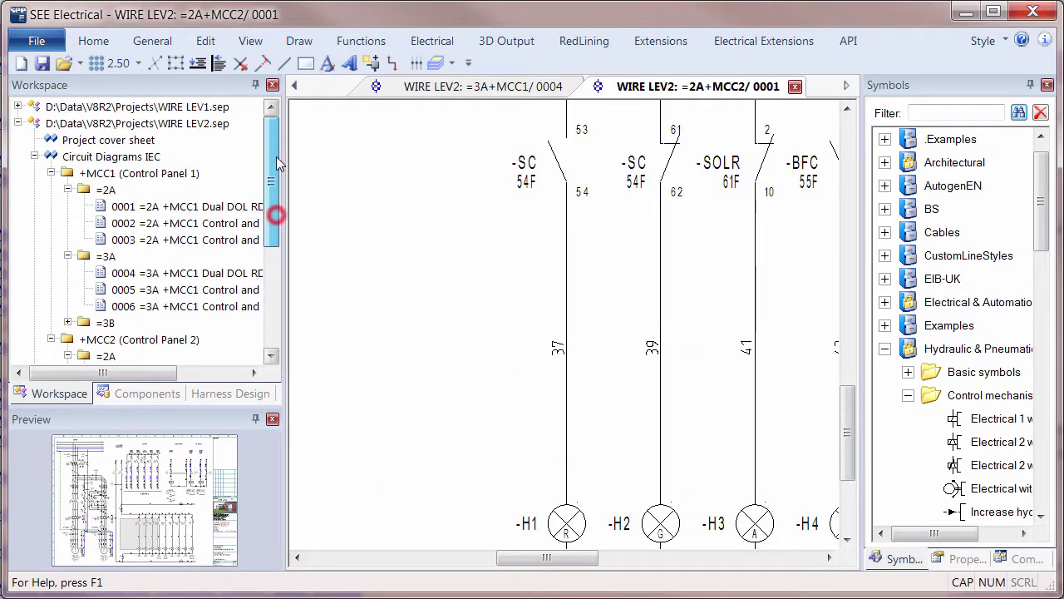
- Set Circuit Diagrams IEC wire numbers to restart at each Level 1 control panel
right_click(141, 158)
left_click(202, 297)
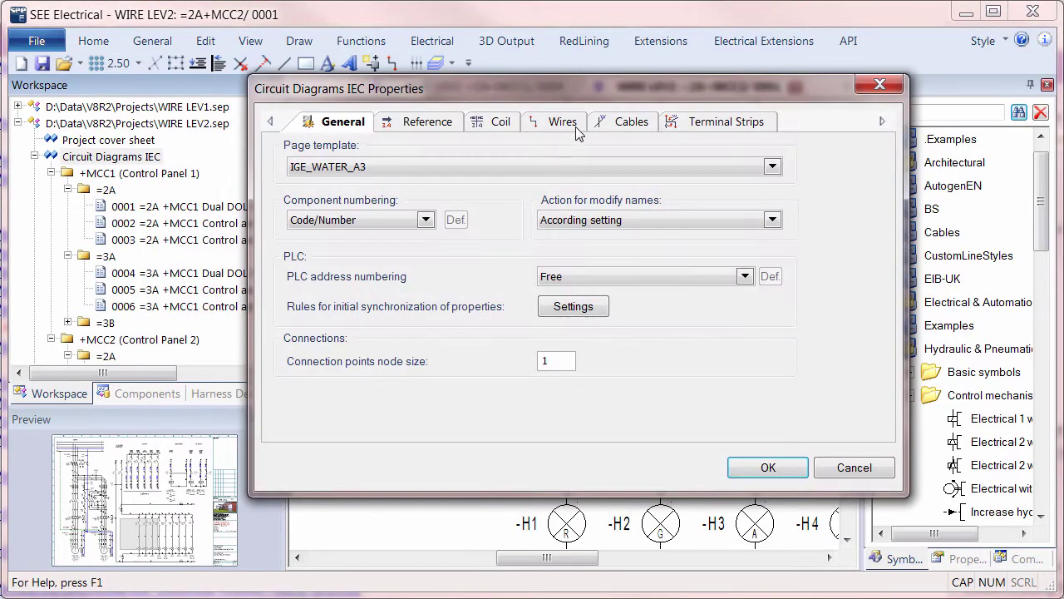
left_click(566, 123)
left_click(776, 245)
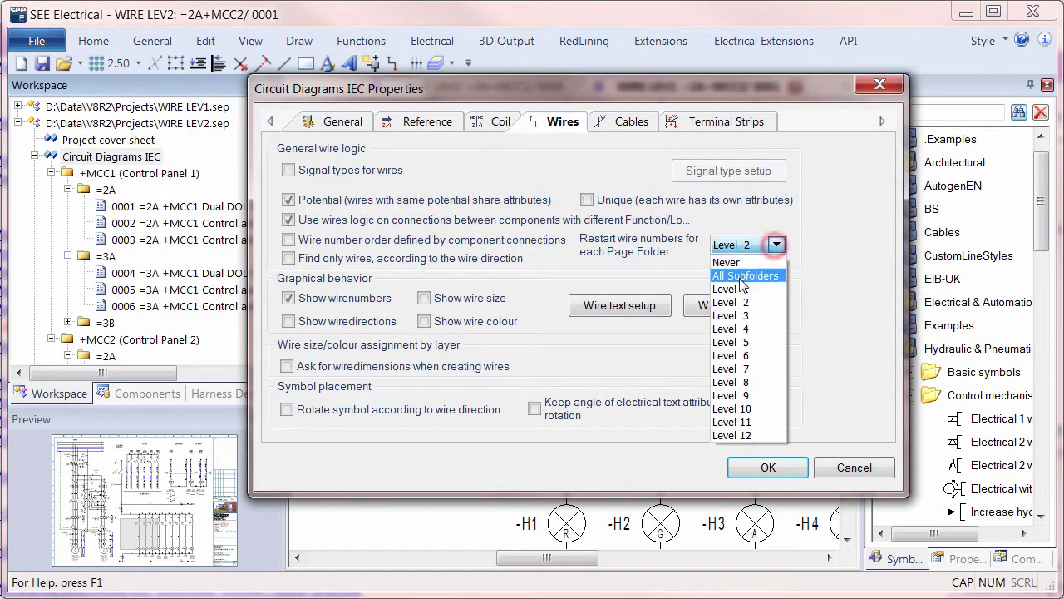
left_click(734, 288)
left_click(769, 467)
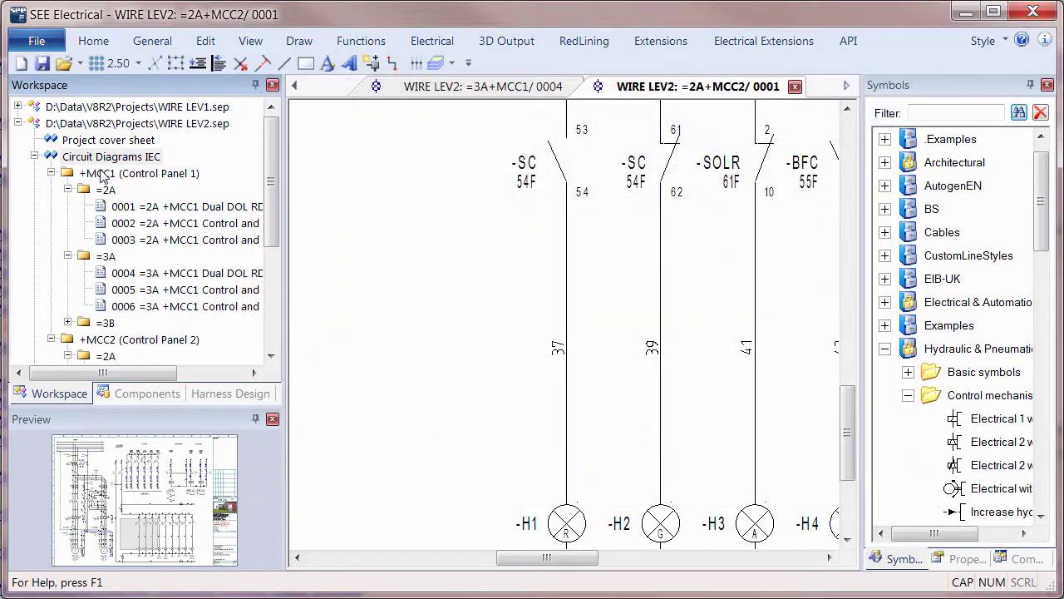
- Clear all existing wire numbers, including on locked wires
left_click(34, 156)
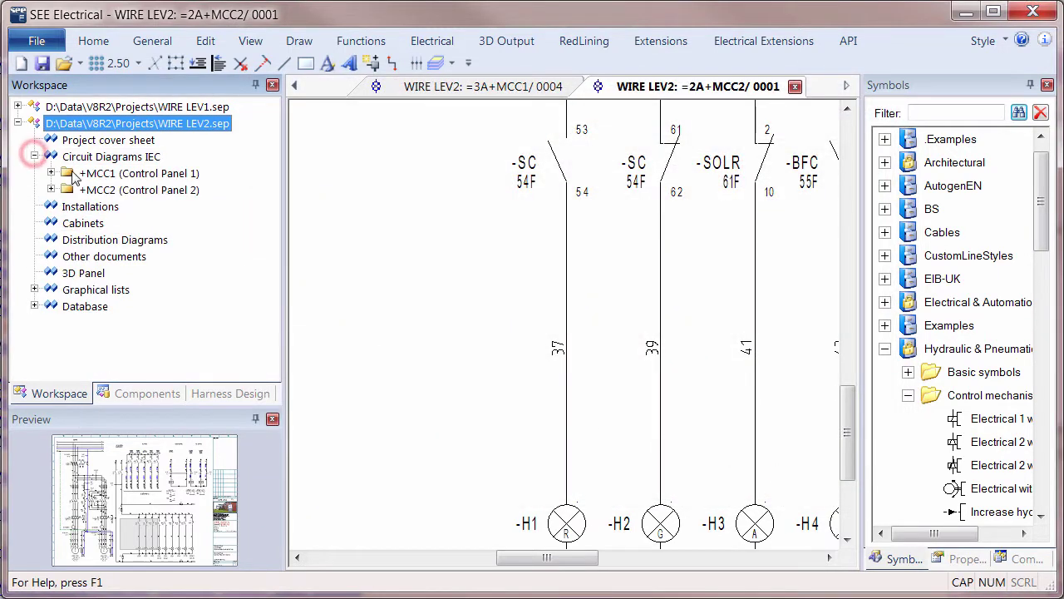
left_click(104, 174)
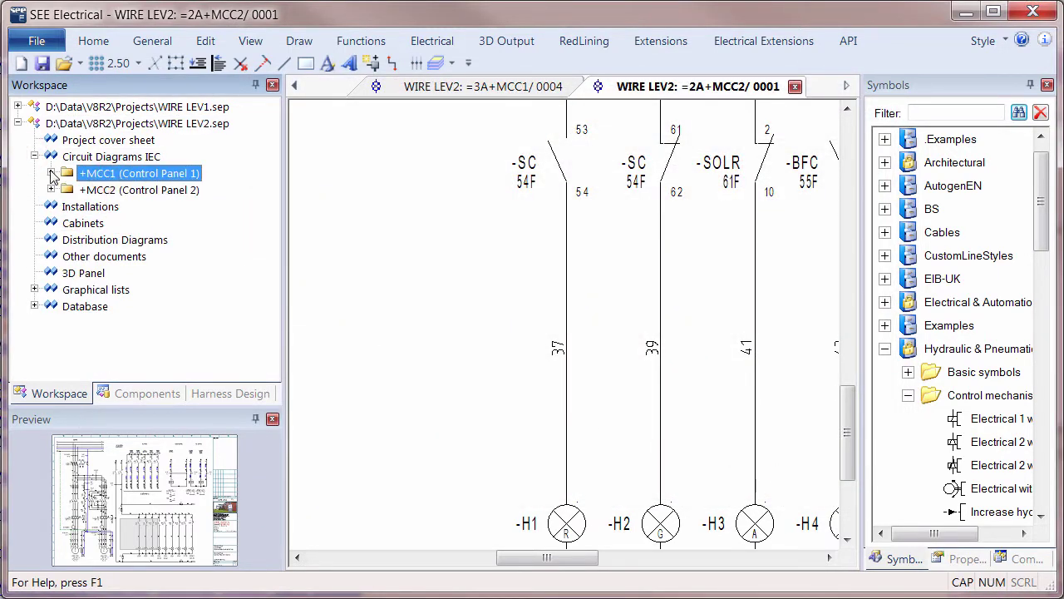
left_click(432, 40)
left_click(421, 116)
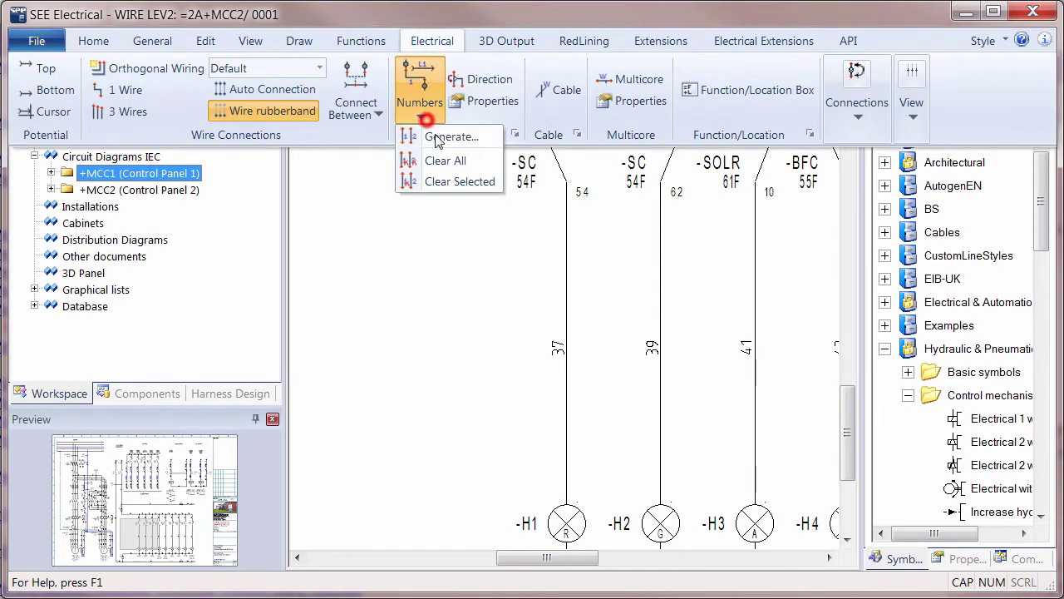
left_click(440, 166)
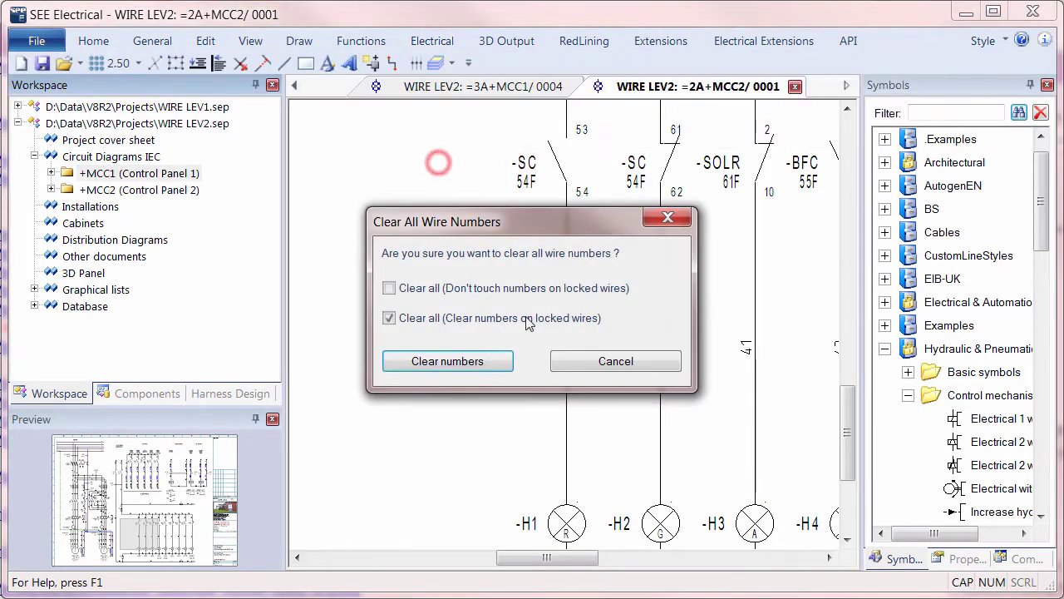
left_click(474, 361)
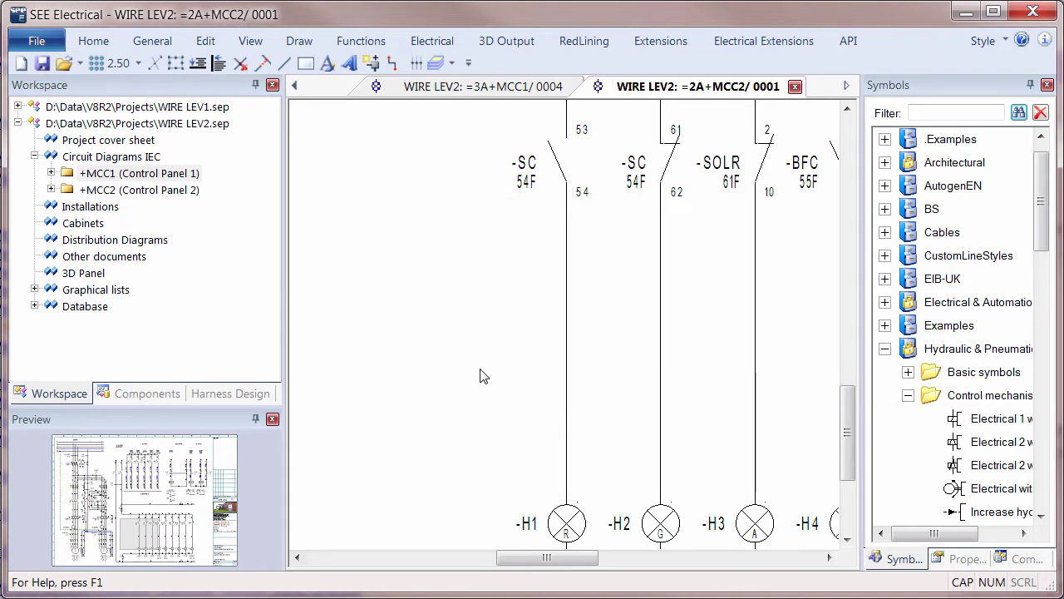
- Regenerate all wire numbers with Electrical > Numbers > Generate and Renumber
left_click(418, 48)
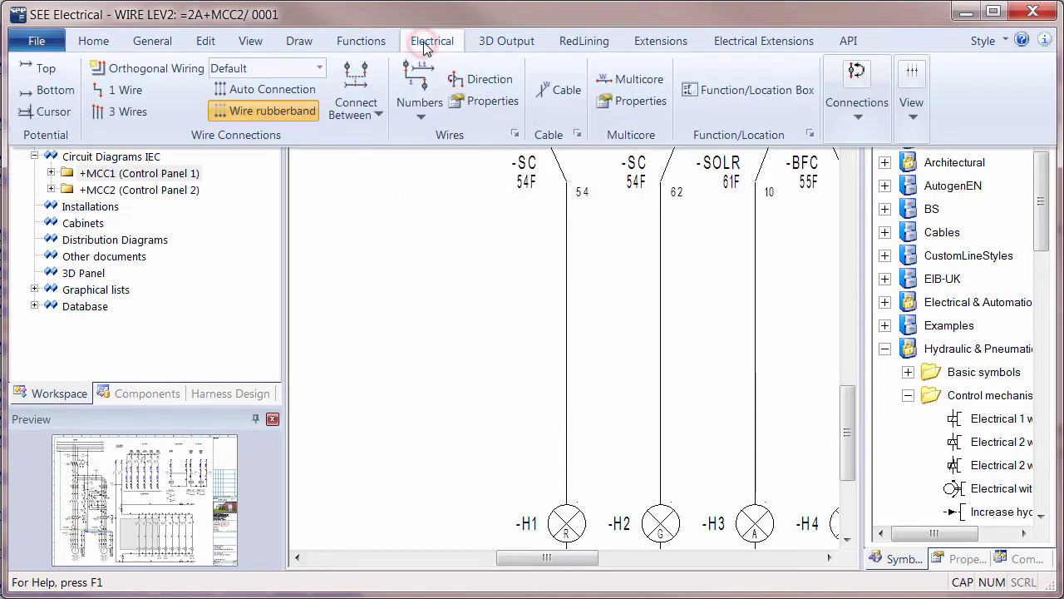
left_click(422, 114)
left_click(450, 137)
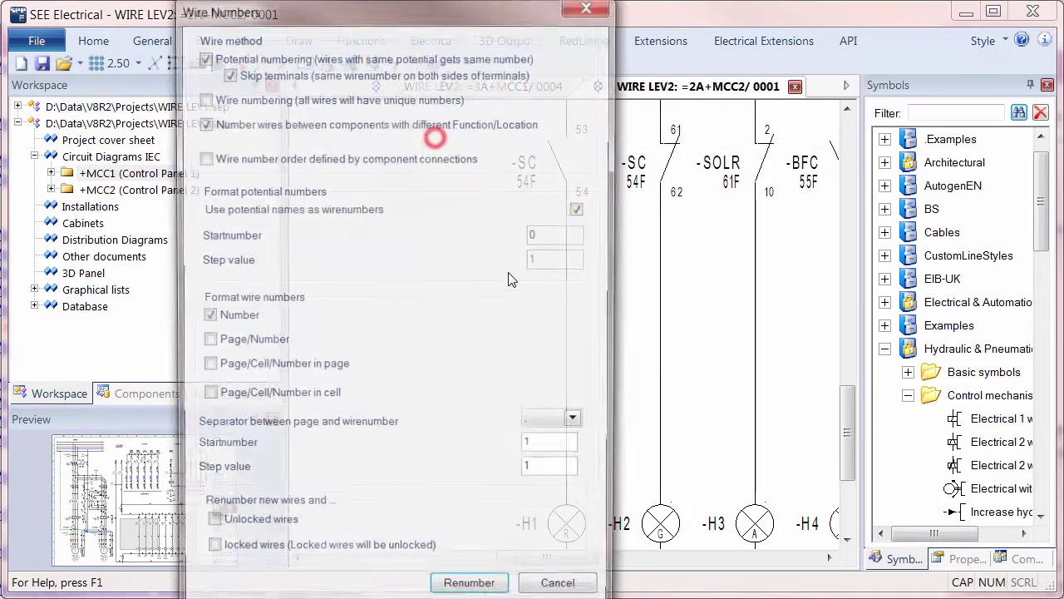
left_click(457, 594)
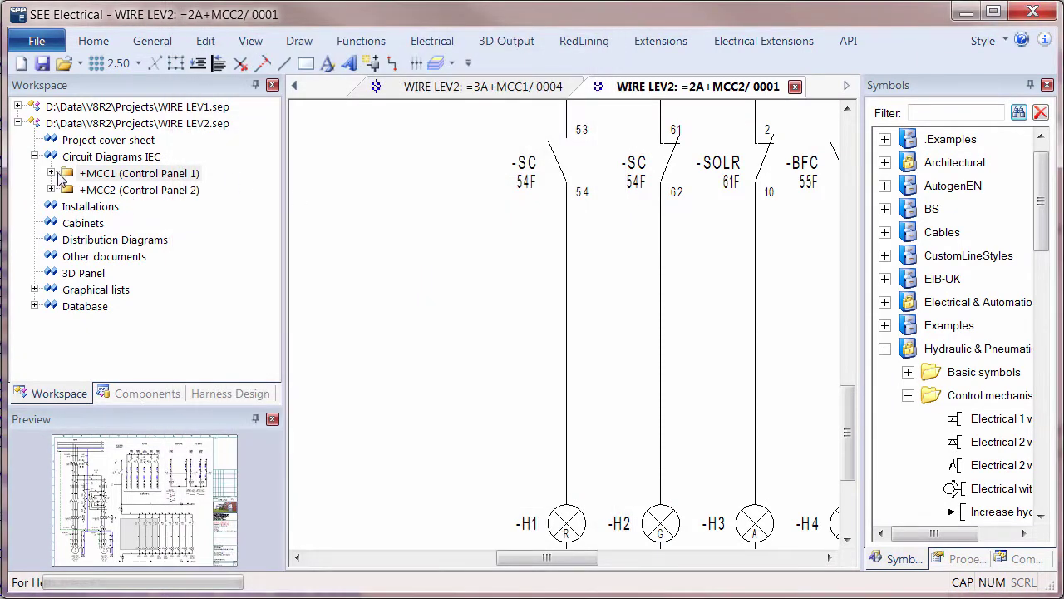
- Review sheet =3A+MCC1/0004 (wires 117, 119, 121), then +MCC2 =2A sheets 0001 and 0002 (restarting at 37)
double_click(59, 176)
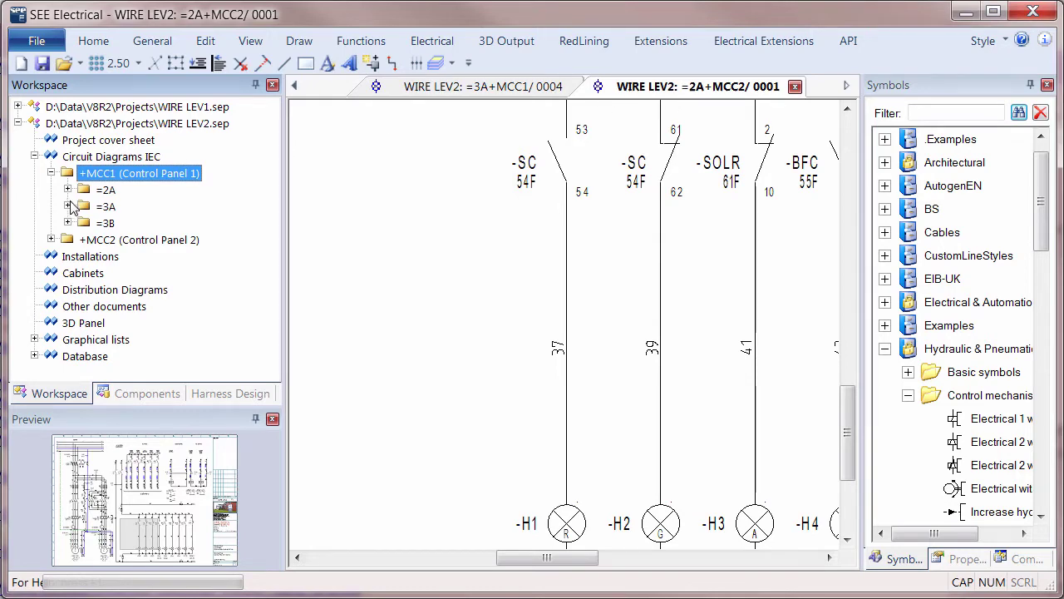
double_click(148, 223)
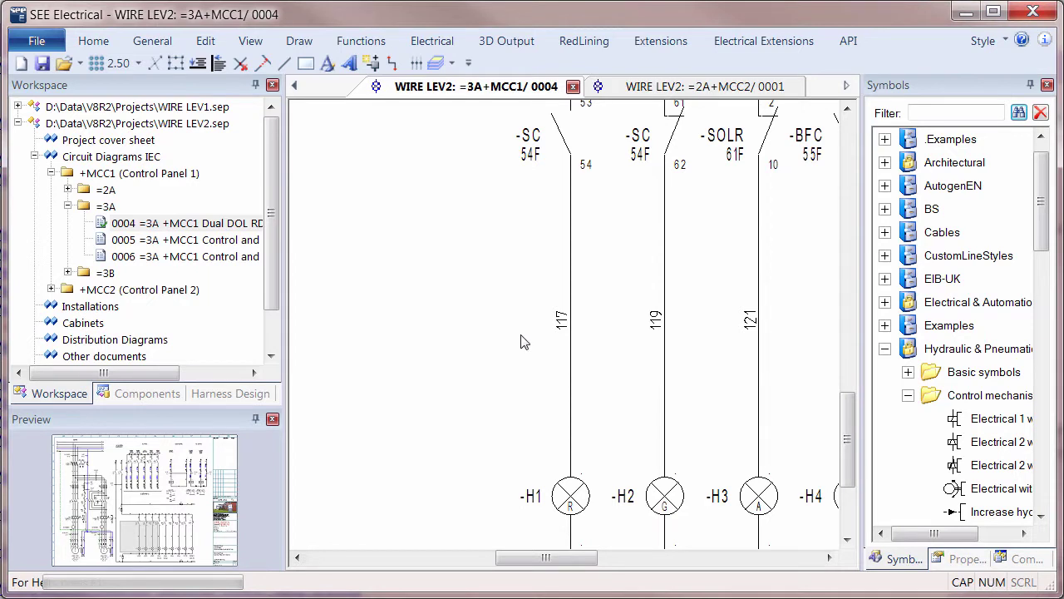
left_click(51, 290)
left_click(68, 306)
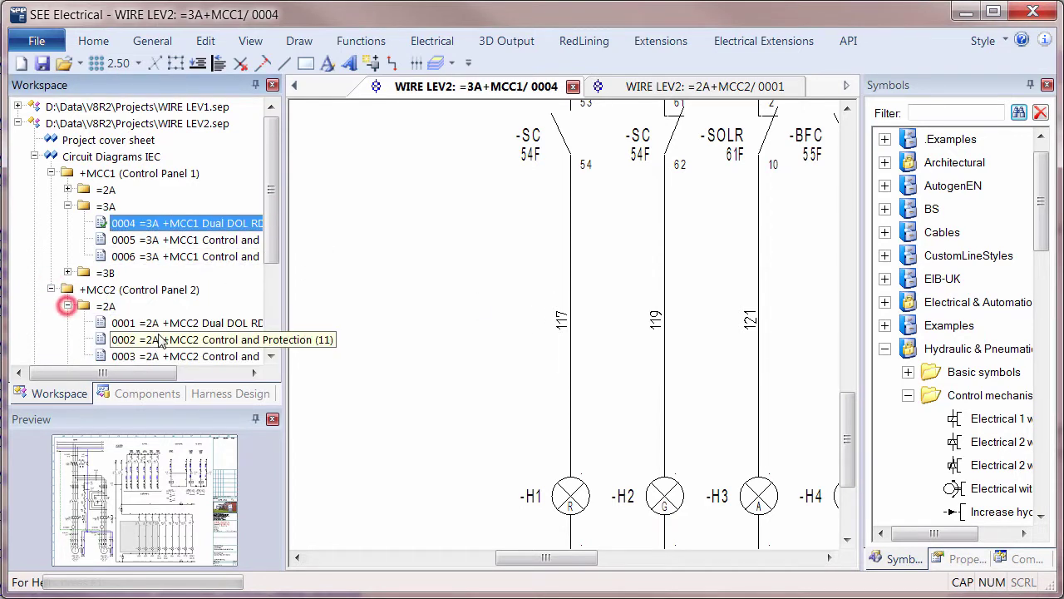
double_click(166, 333)
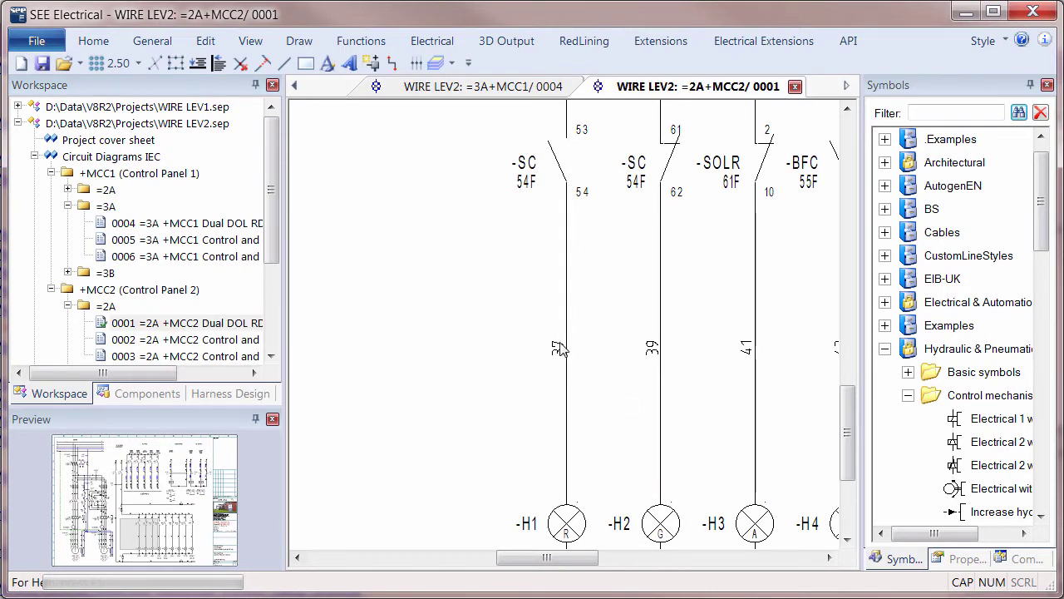
double_click(125, 339)
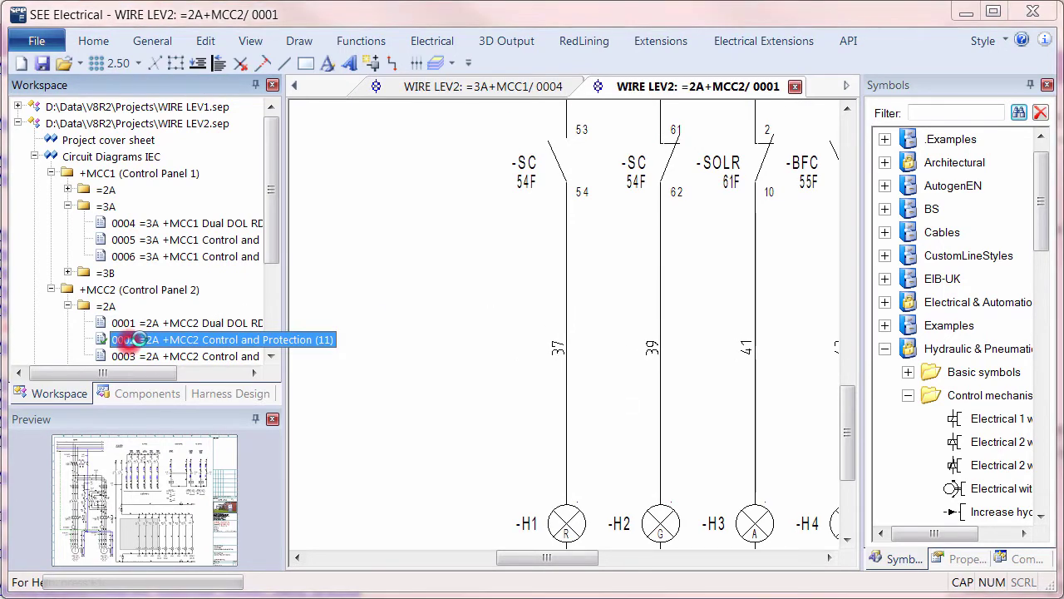
- Collapse the +MCC2 and +MCC1 control panels in the Workspace tree
left_click(98, 290)
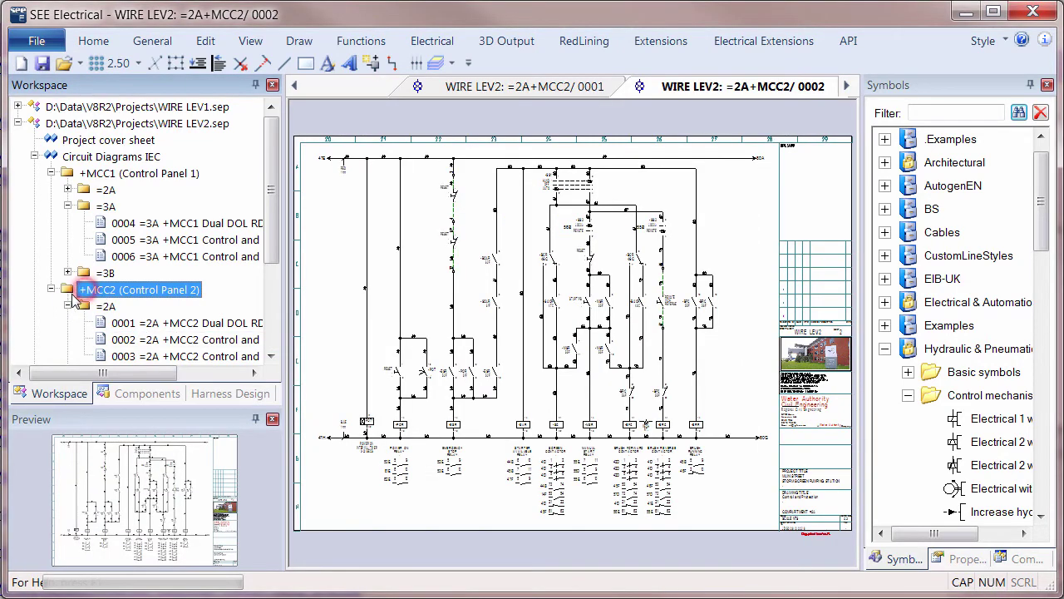
left_click(51, 288)
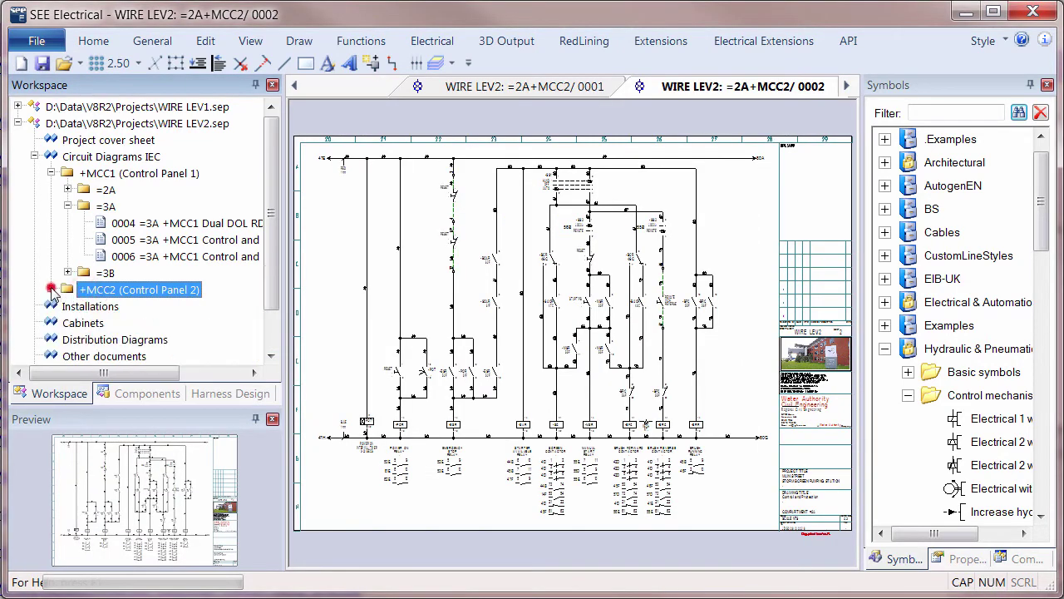
left_click(51, 173)
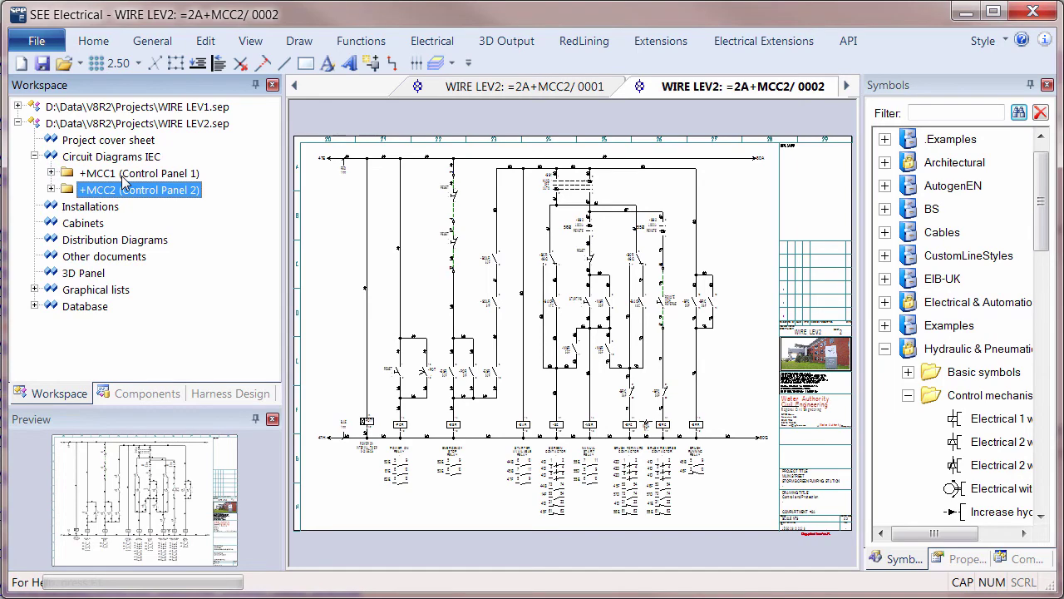